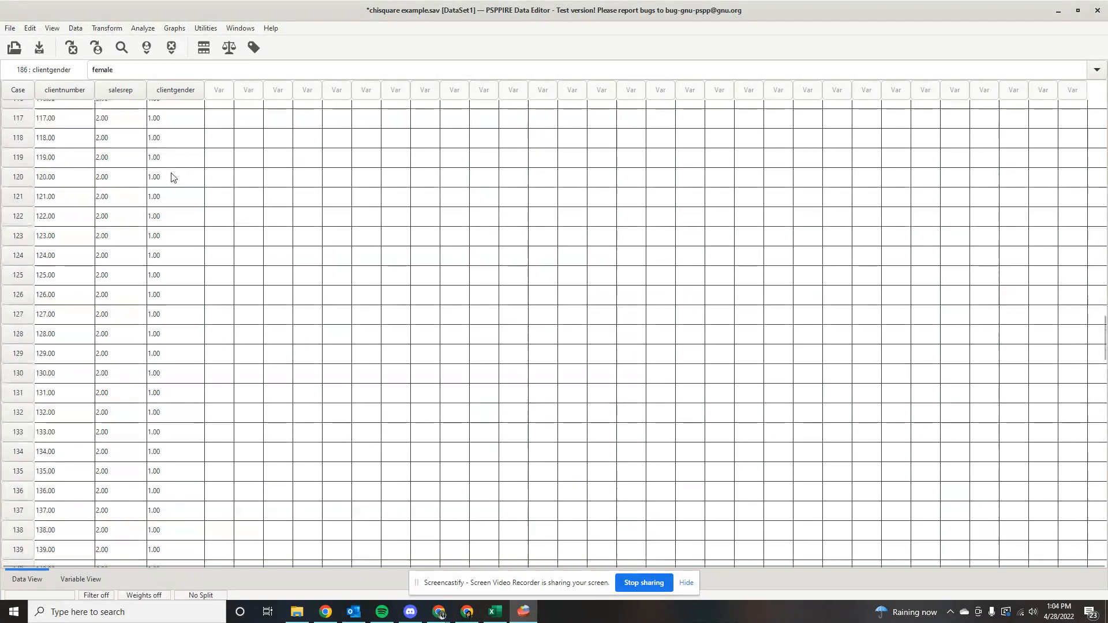
# Step: Open the non-parametric Chi-Square test, set its expected values to all categories equal, and remove salesrep from the test variables
pyautogui.scroll(8, 139, 163)
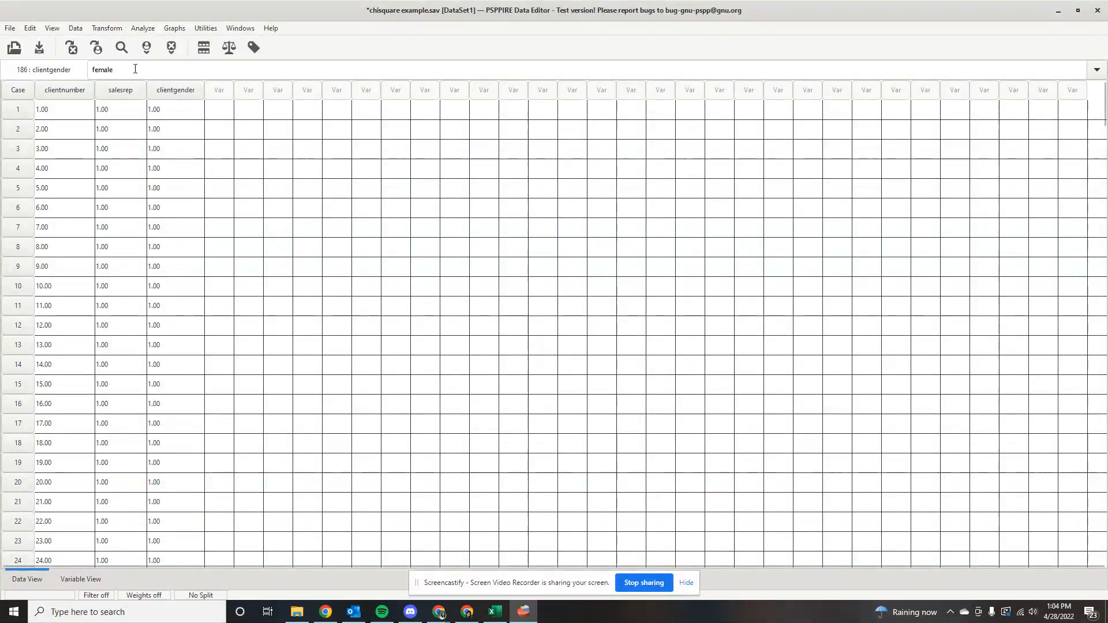
pyautogui.click(144, 29)
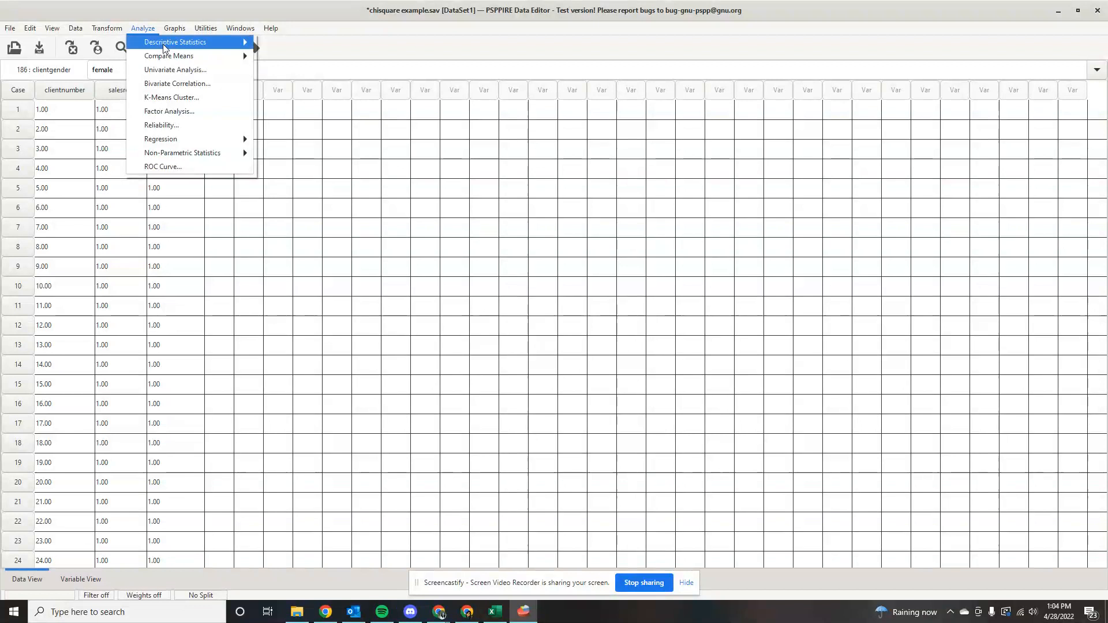
pyautogui.moveTo(218, 158)
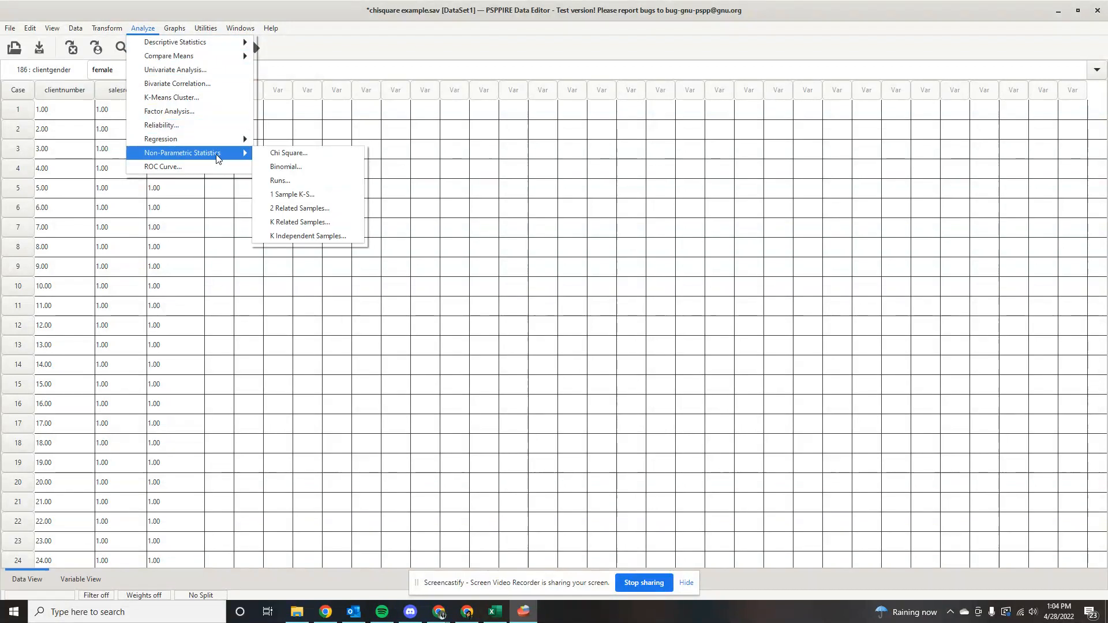
pyautogui.click(285, 155)
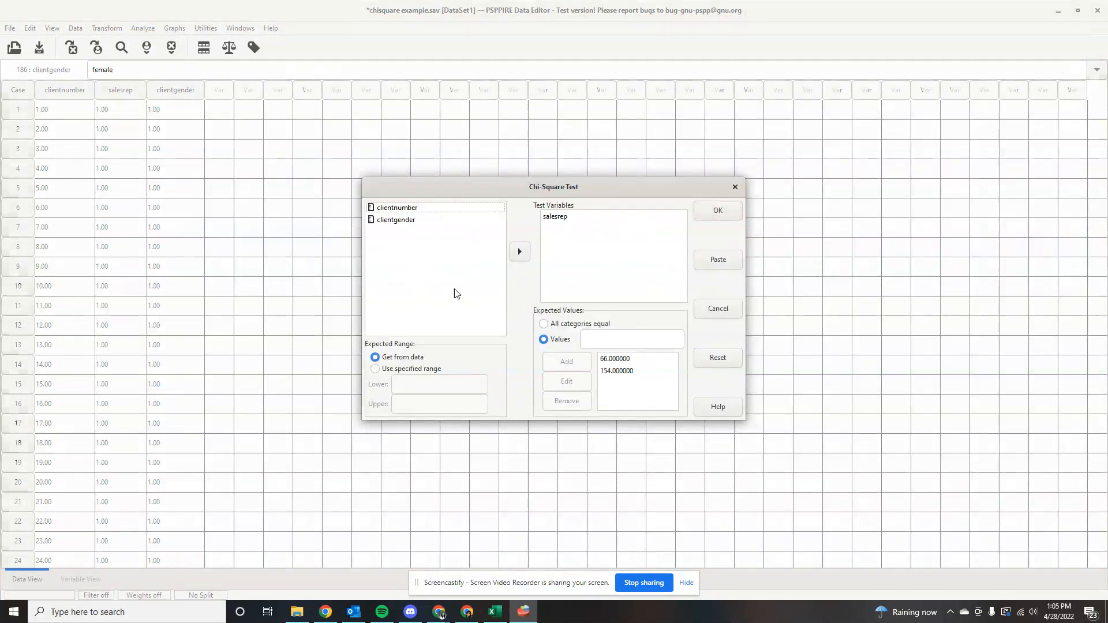
pyautogui.click(555, 326)
pyautogui.click(571, 219)
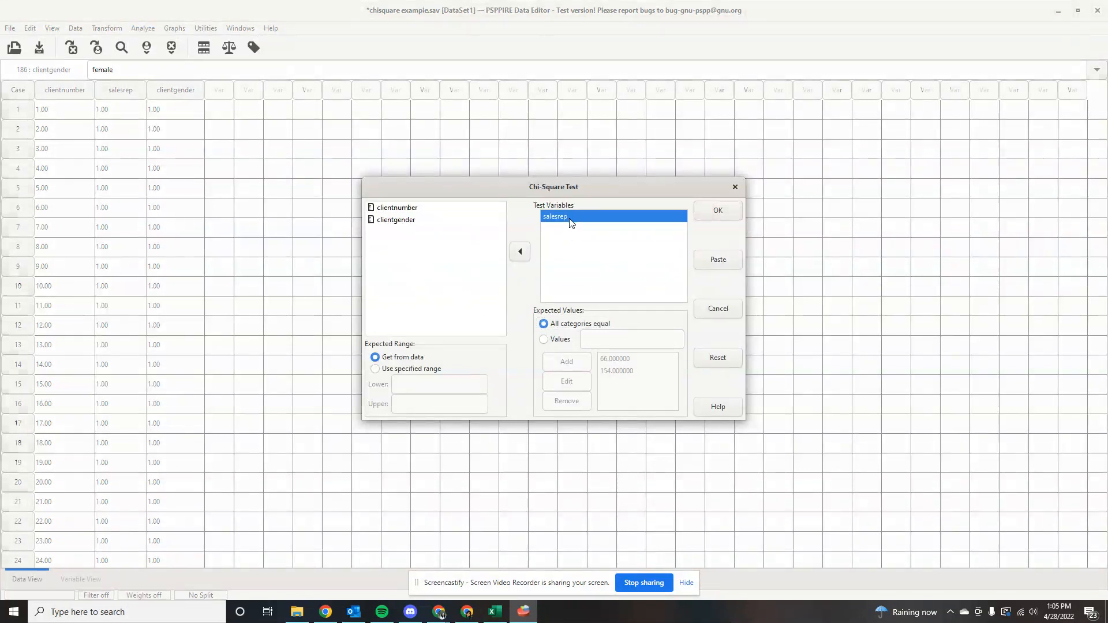
pyautogui.click(520, 254)
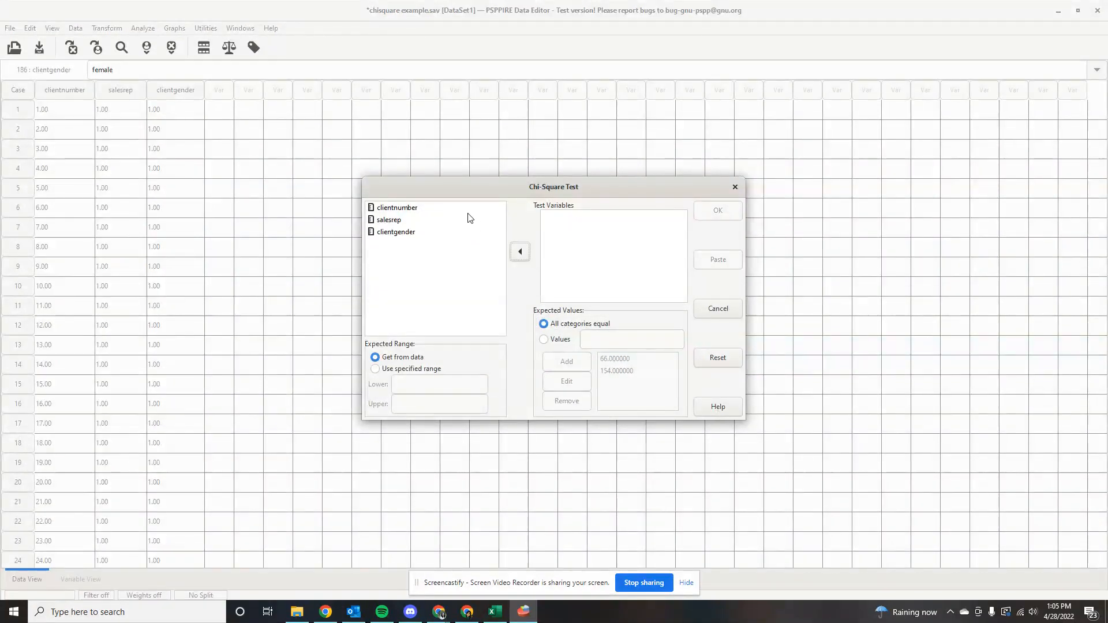
# Step: Run the Chi-Square test with salesrep as the test variable, view the output, and minimize the output viewer
pyautogui.click(400, 223)
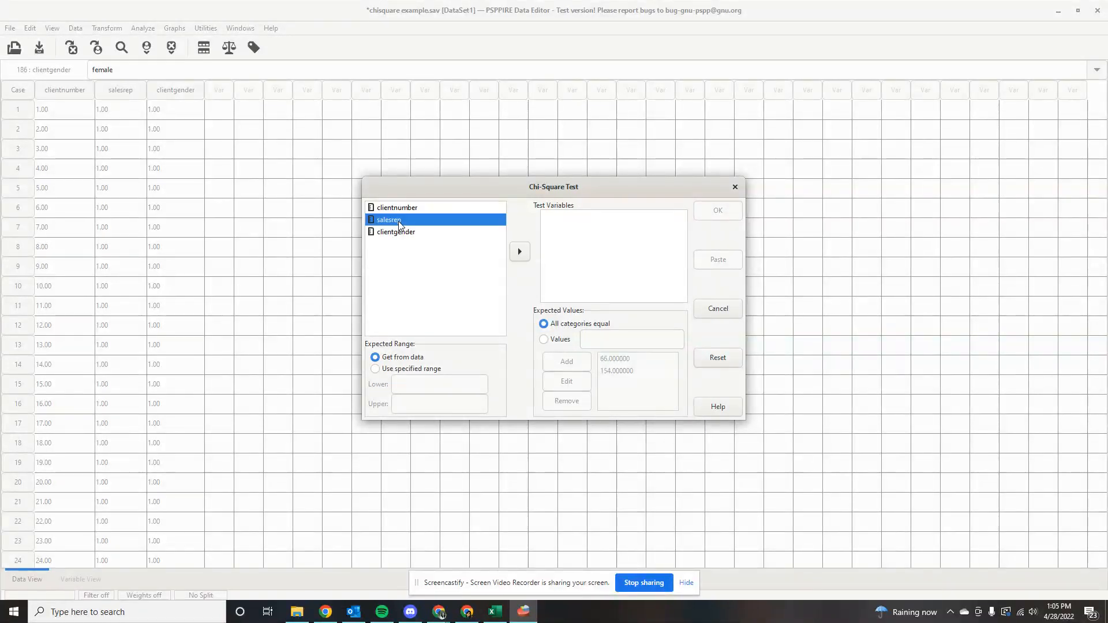
pyautogui.click(520, 254)
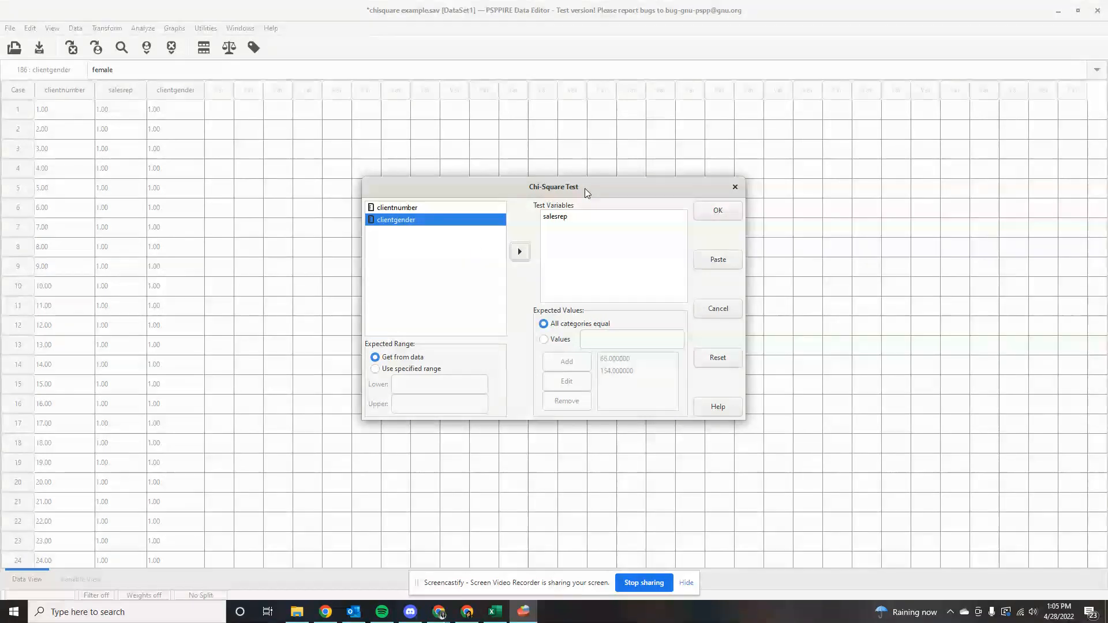
pyautogui.click(714, 212)
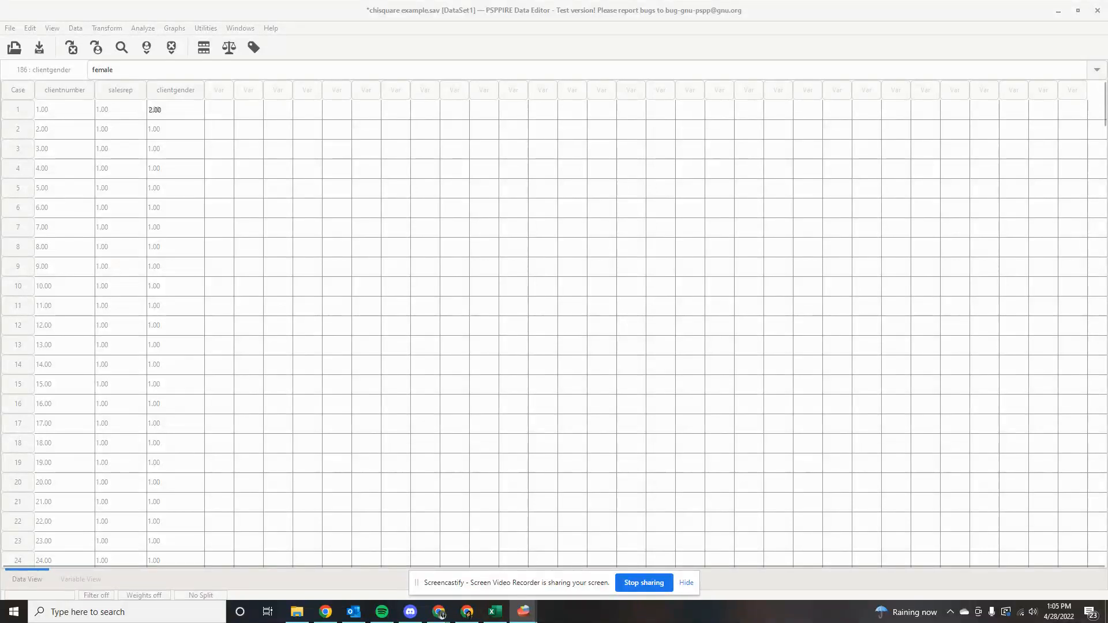
pyautogui.moveTo(1, 107); pyautogui.dragTo(577, 2)
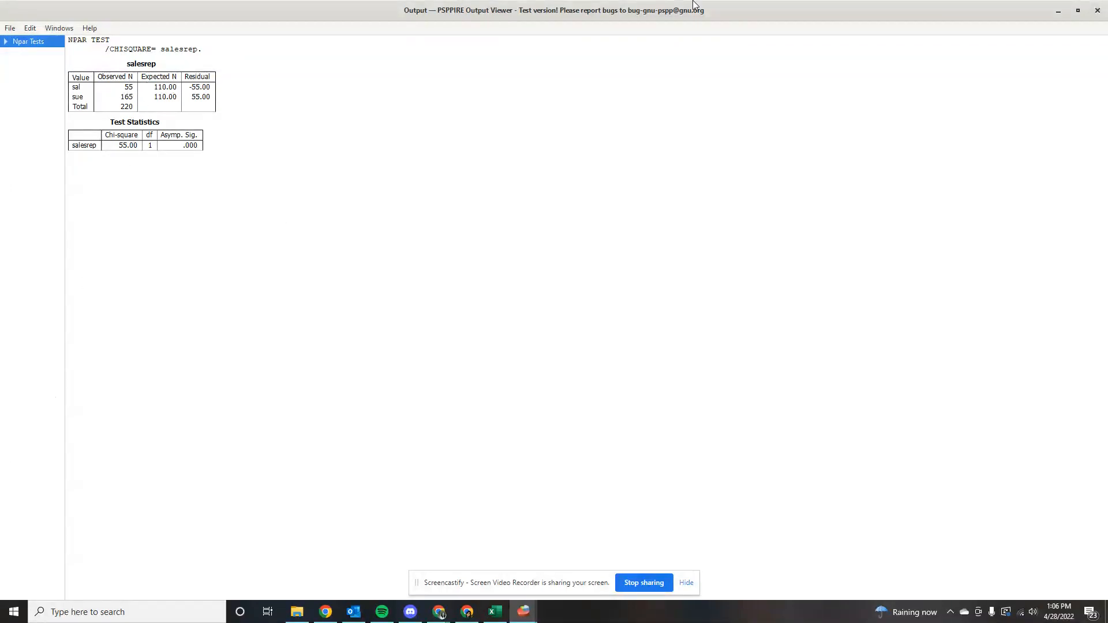
pyautogui.click(1059, 12)
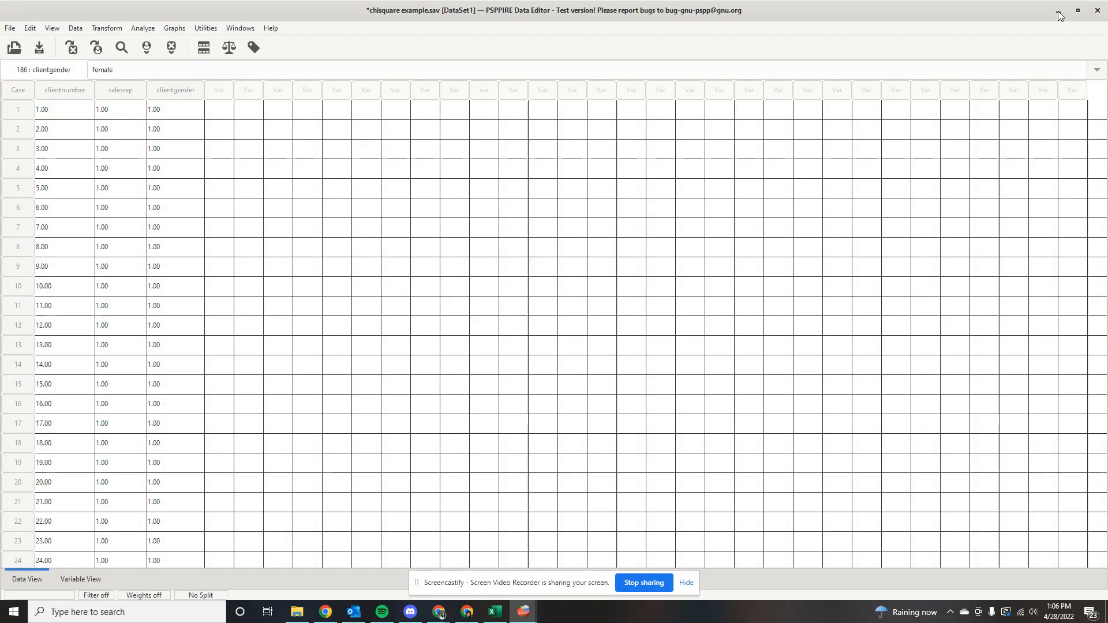
# Step: Reopen the Chi-Square test for salesrep, switch its expected values to the listed values 66 and 154, and close it
pyautogui.click(143, 28)
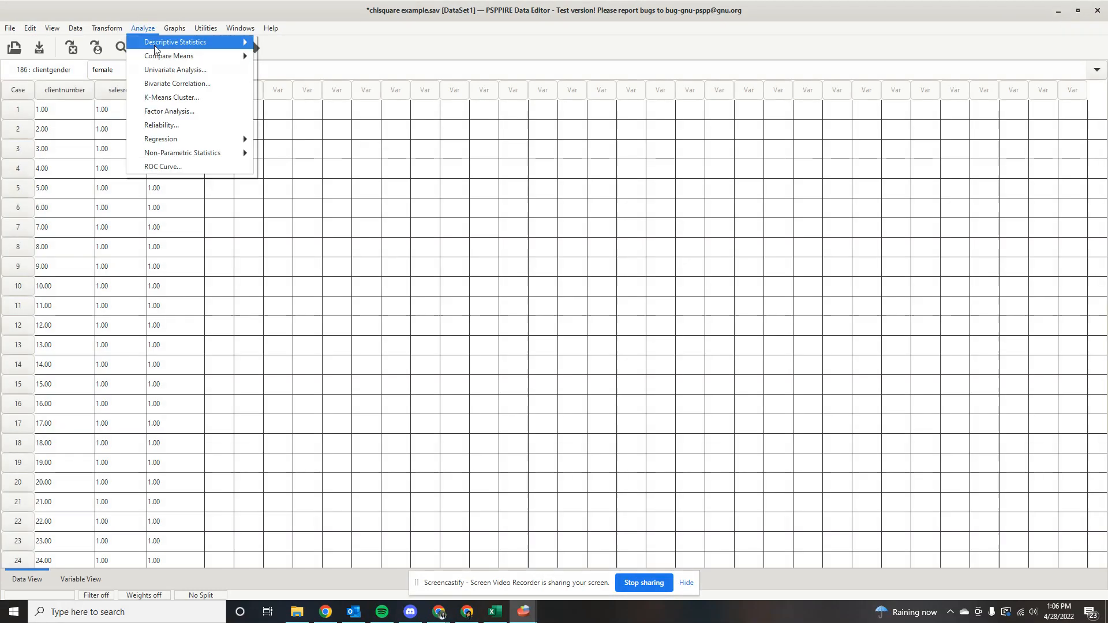
pyautogui.moveTo(194, 153)
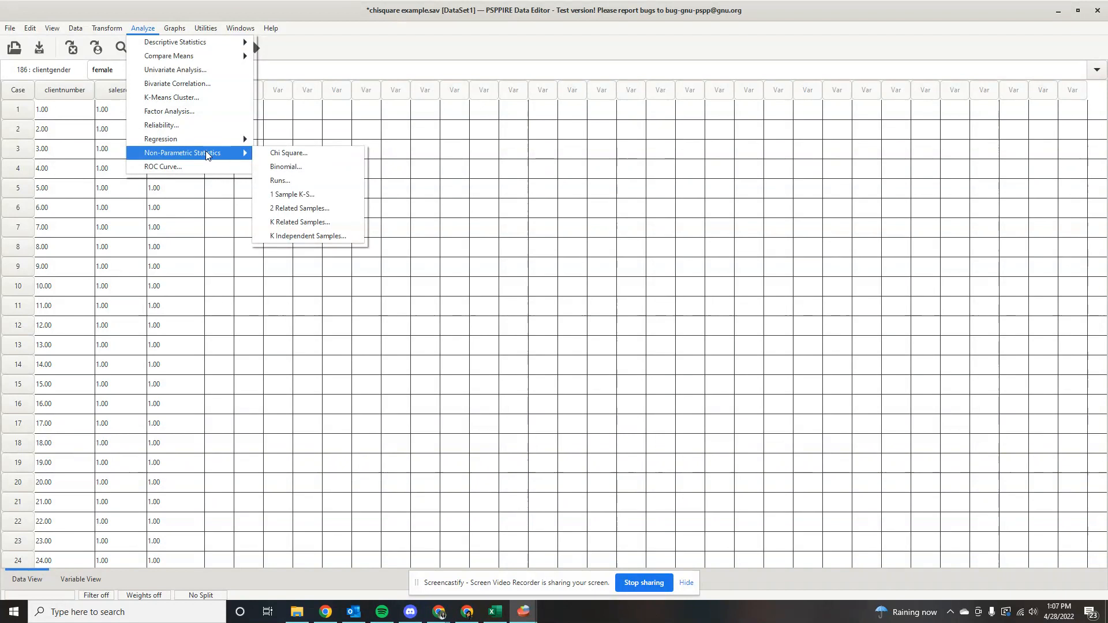
pyautogui.click(281, 153)
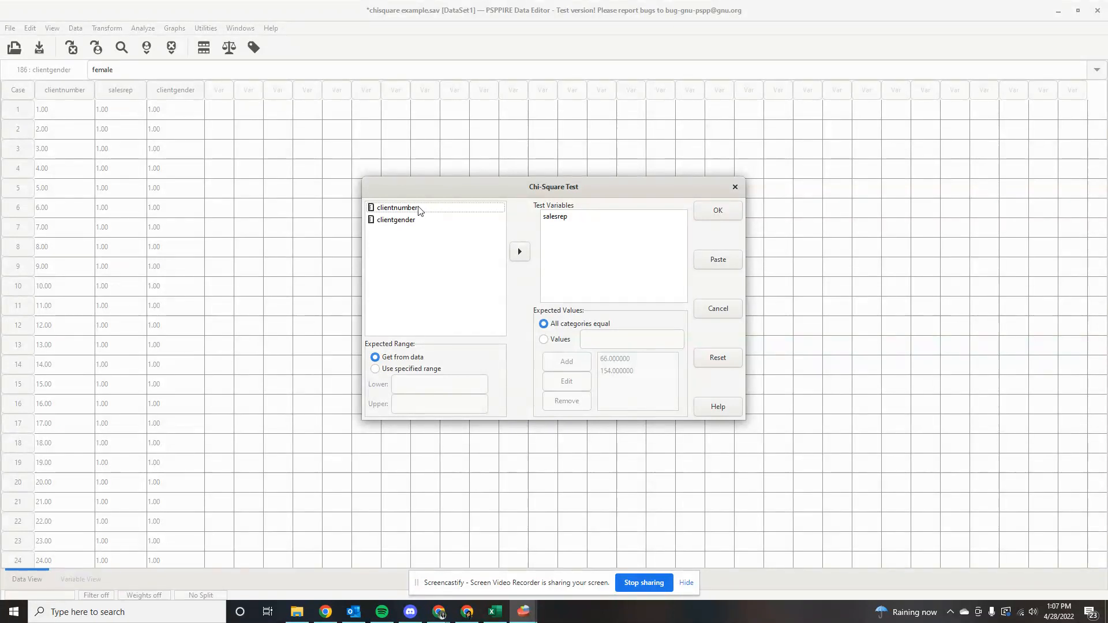
pyautogui.click(562, 341)
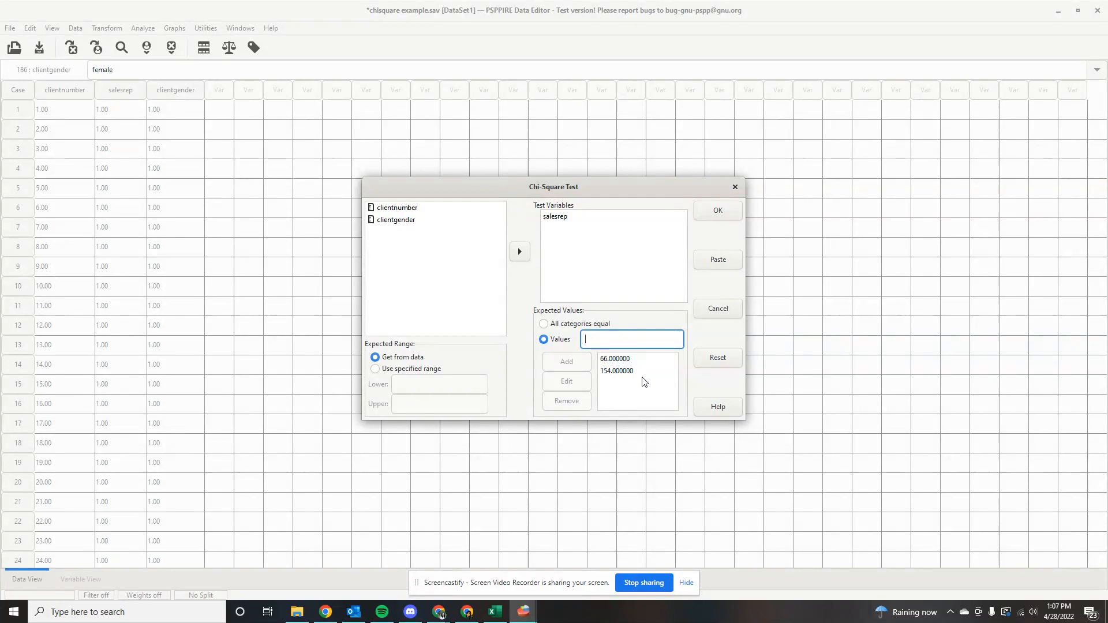
pyautogui.click(735, 187)
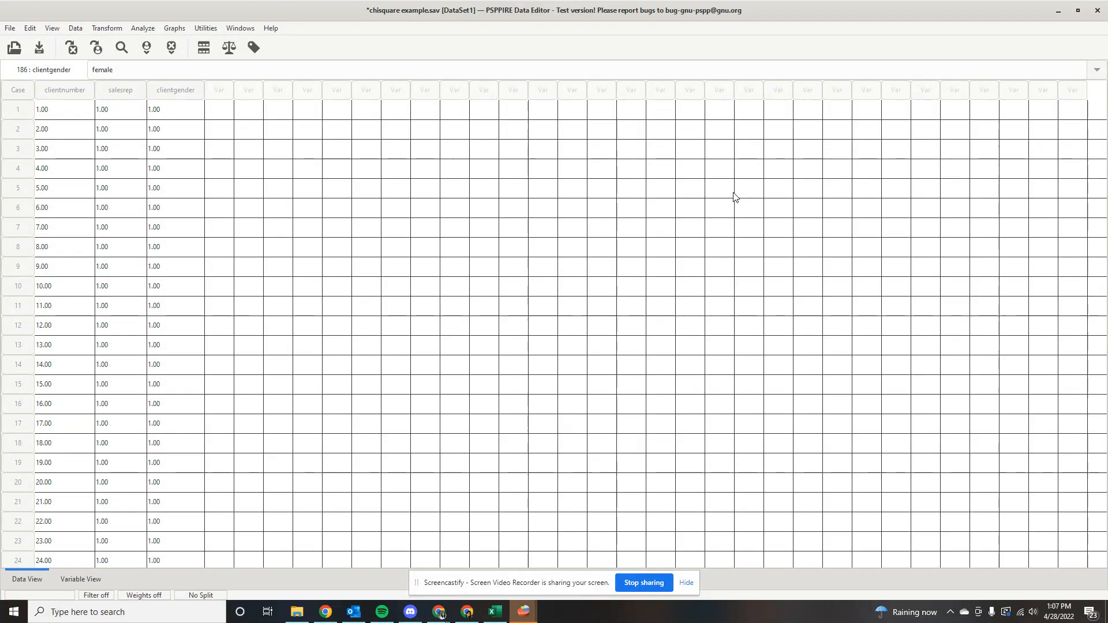
# Step: Check which categories the value labels of salesrep and clientgender define, and return to the case data
pyautogui.click(84, 578)
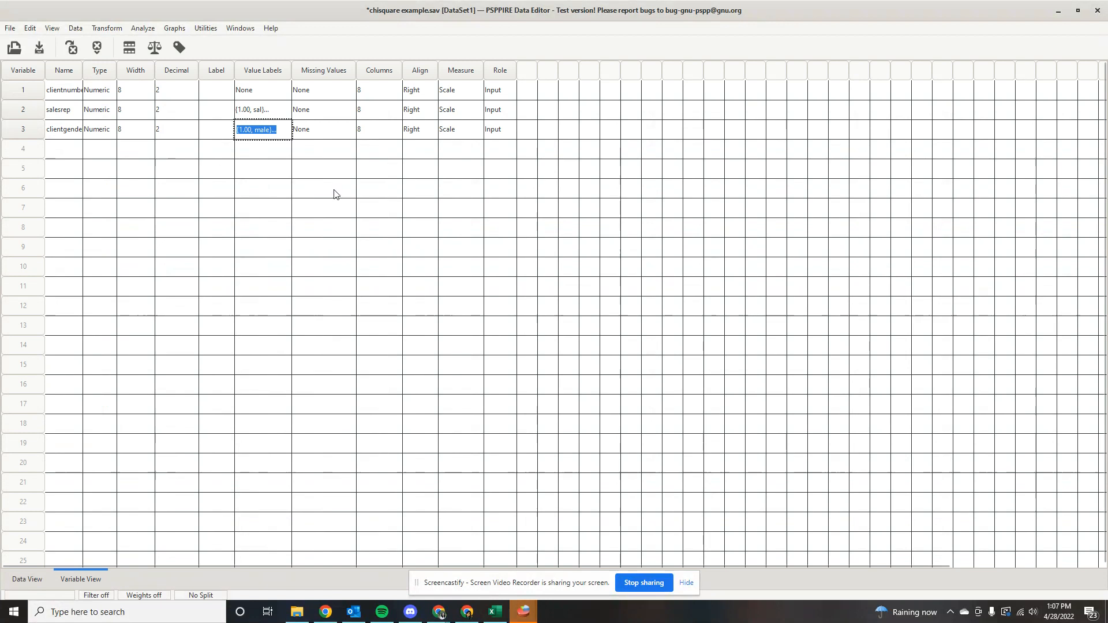
pyautogui.click(266, 109)
pyautogui.click(277, 107)
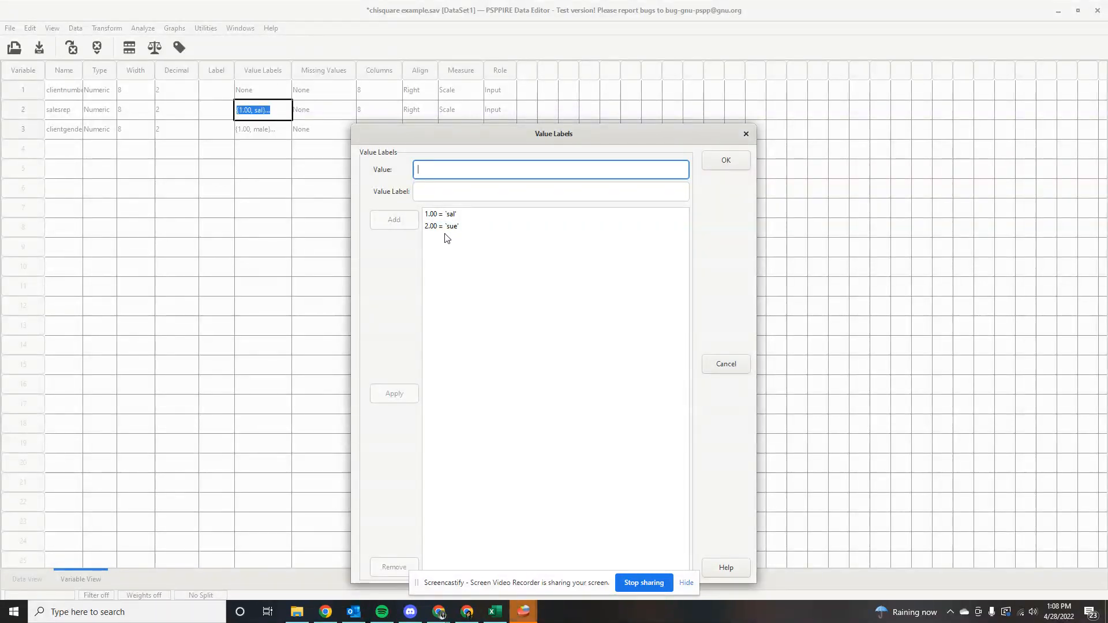
pyautogui.click(747, 134)
pyautogui.click(272, 130)
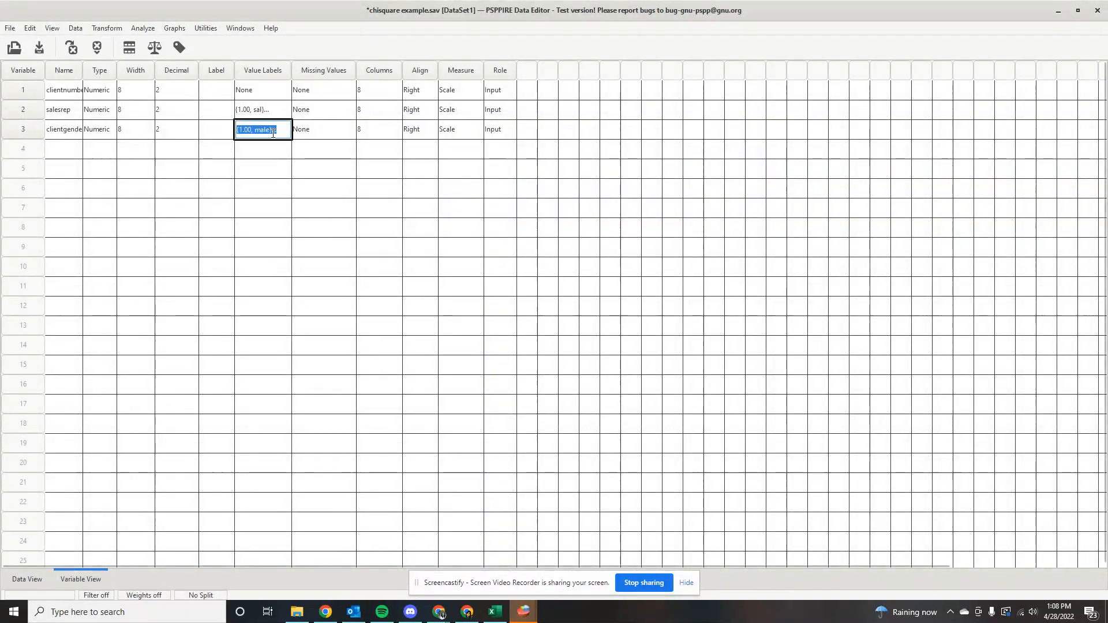
pyautogui.click(282, 134)
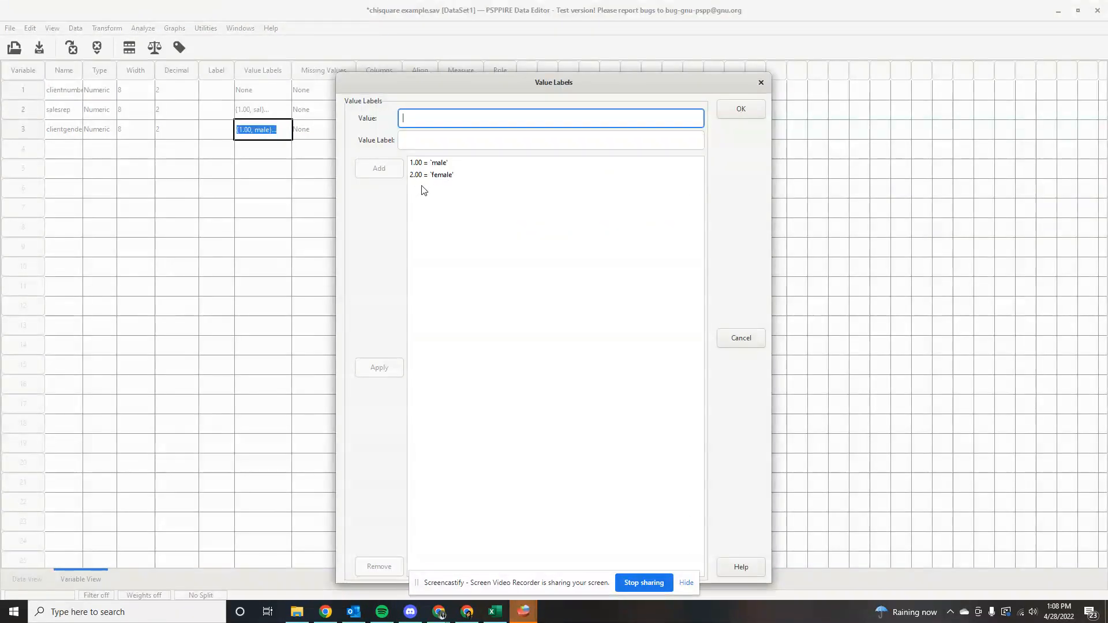
pyautogui.click(761, 84)
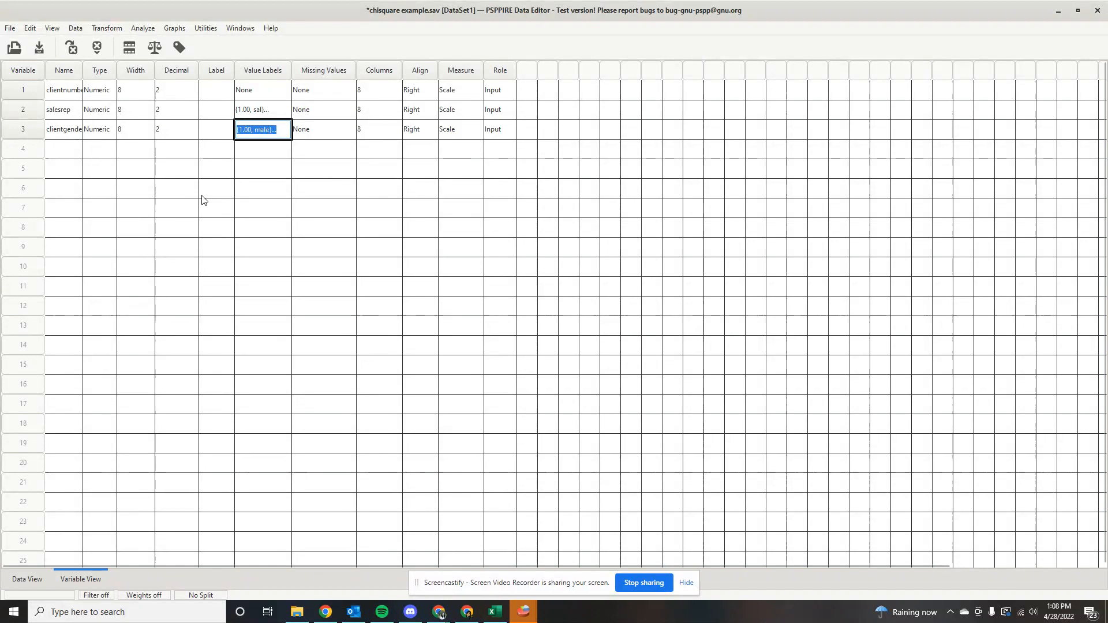
pyautogui.click(30, 584)
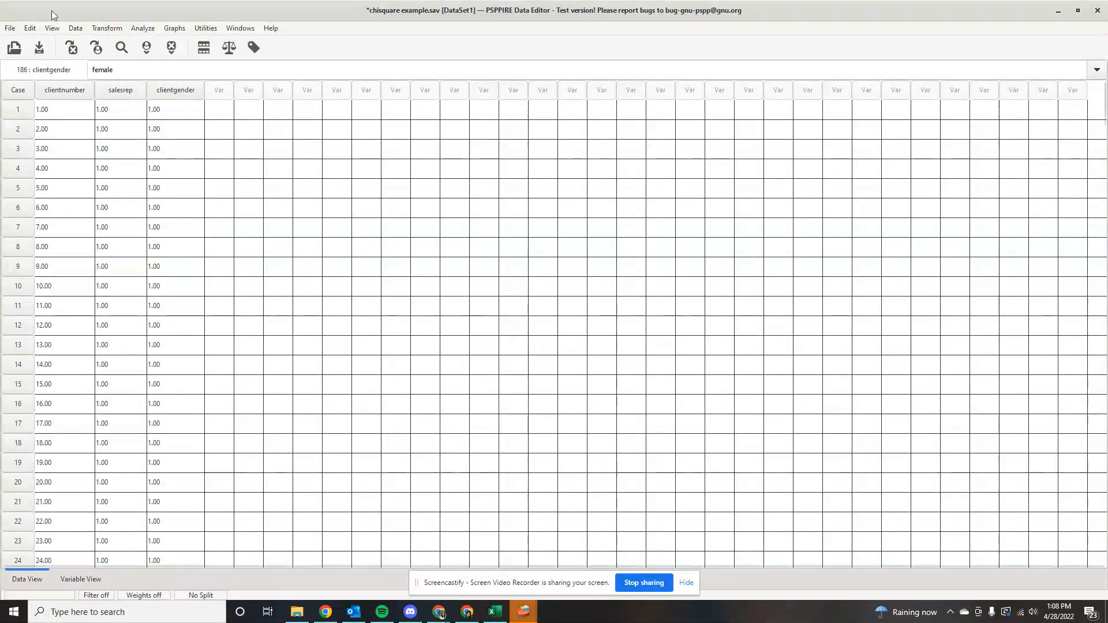
# Step: Run the Chi-Square test on salesrep with expected values 66 and 154, view its output, and minimize the viewer
pyautogui.click(142, 27)
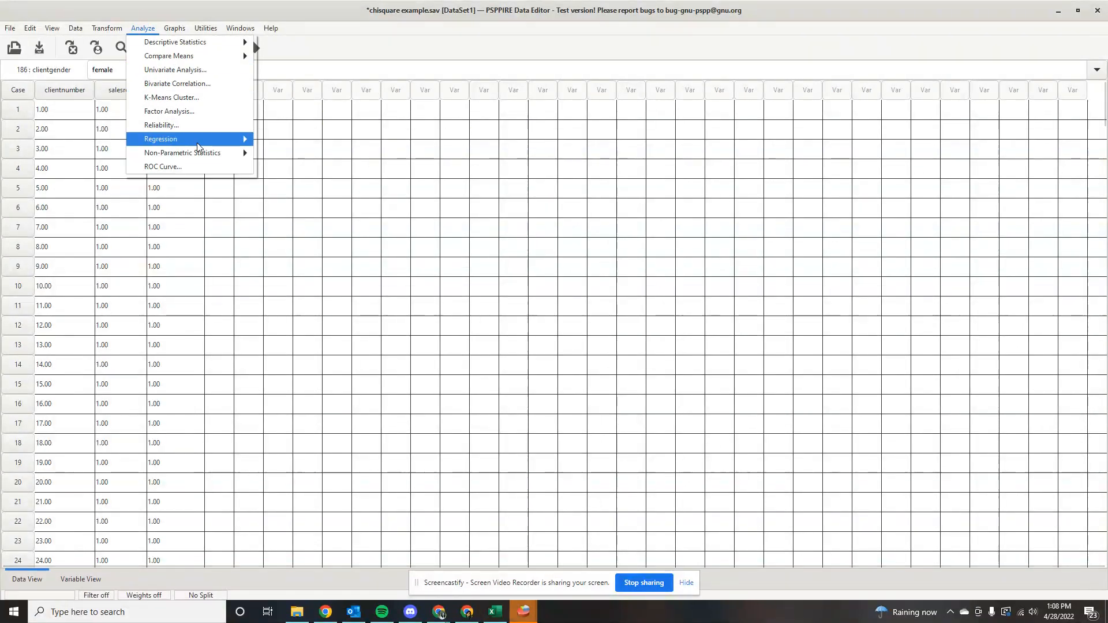
pyautogui.moveTo(216, 152)
pyautogui.click(271, 152)
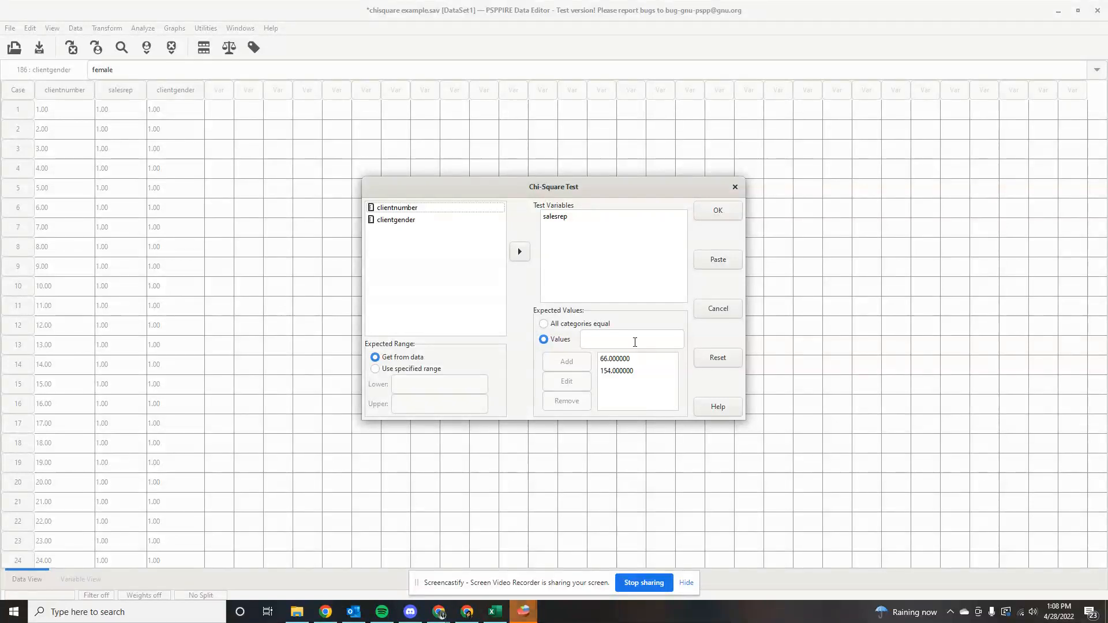
pyautogui.click(730, 210)
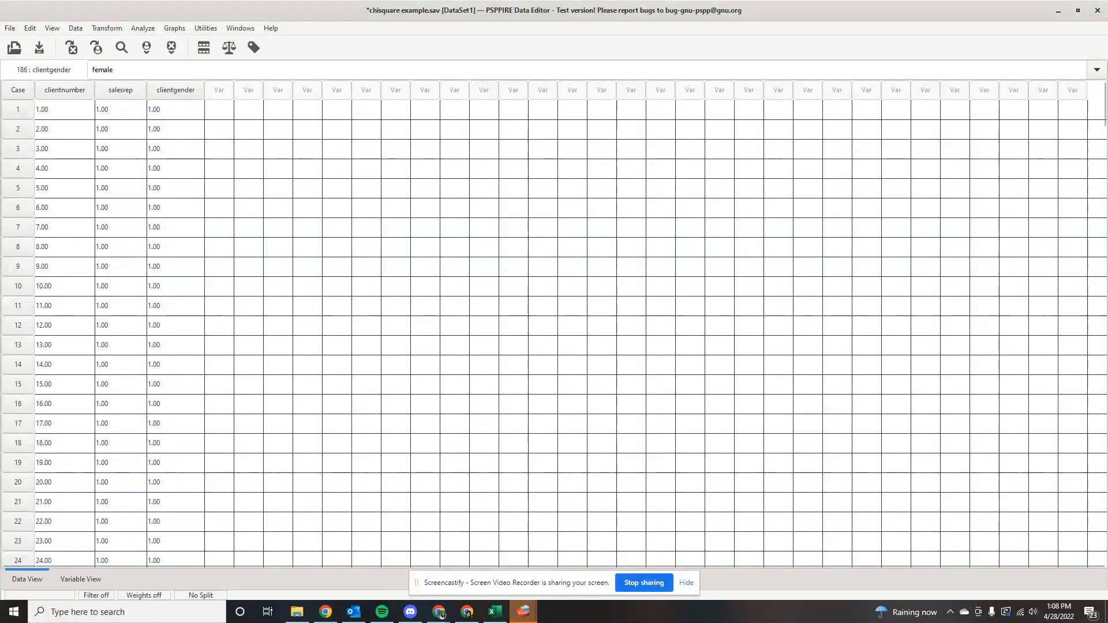
pyautogui.moveTo(535, 619)
pyautogui.click(593, 555)
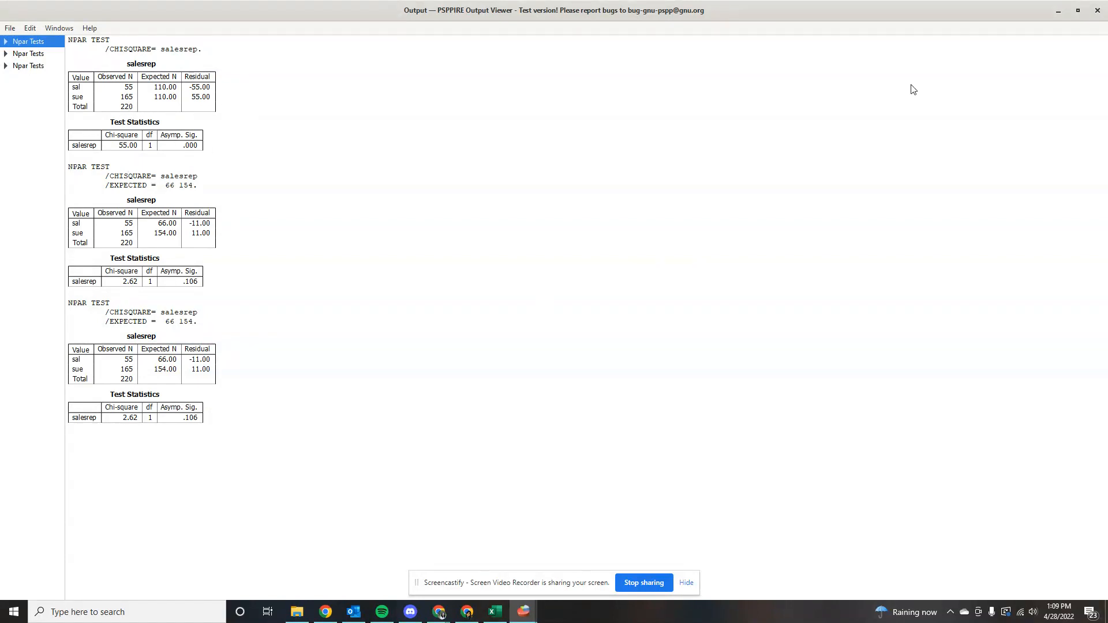
pyautogui.click(1059, 12)
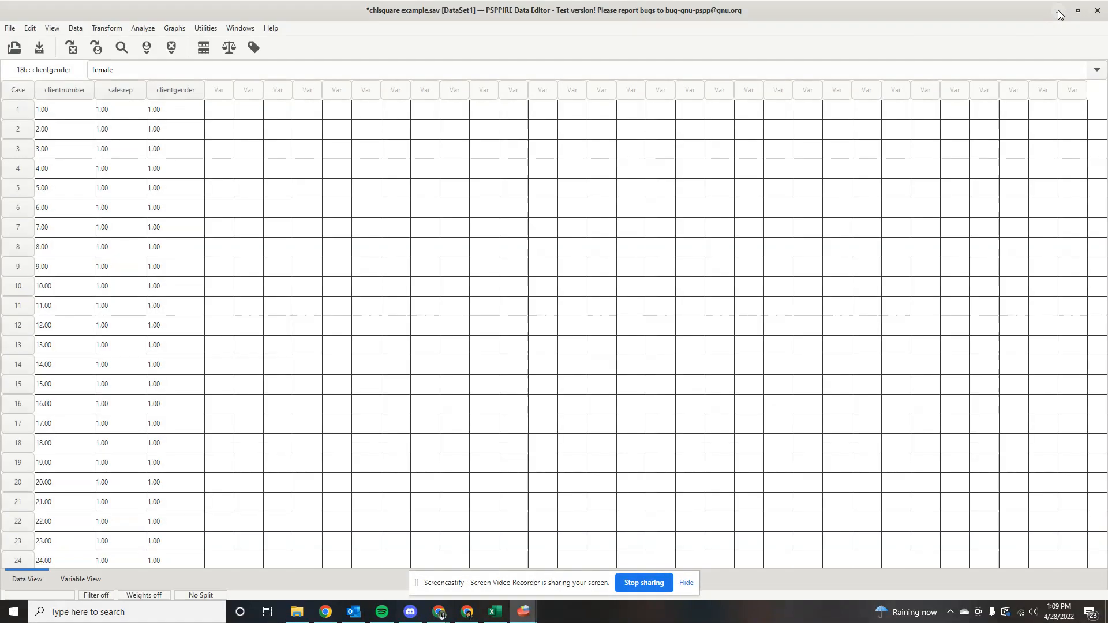
# Step: Open a Crosstabs analysis and clear salesrep from its rows and clientgender from its columns
pyautogui.click(143, 28)
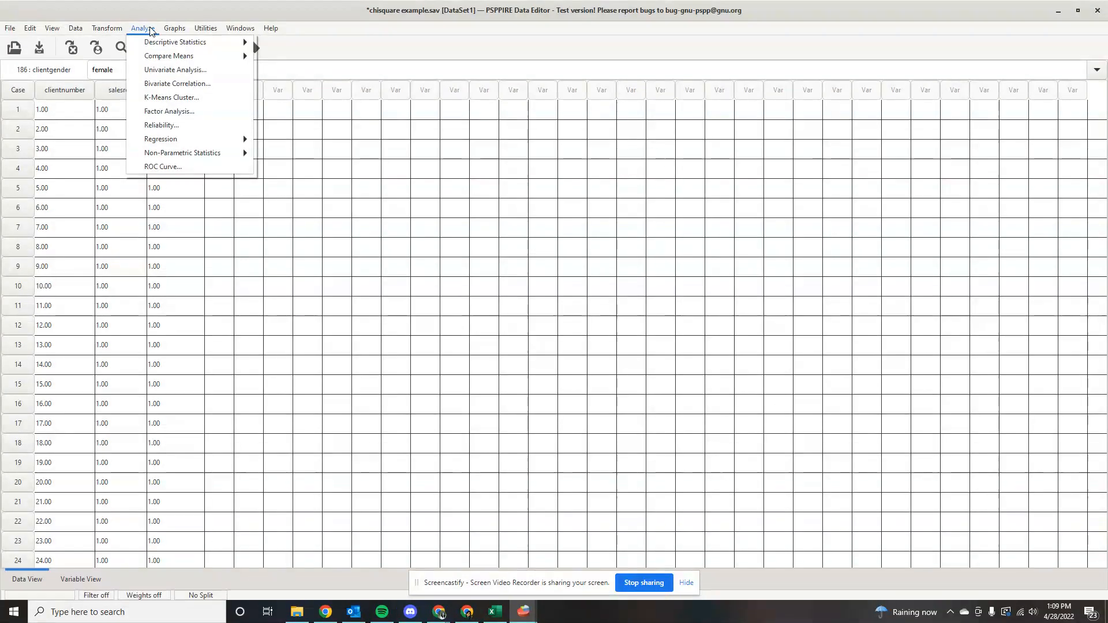
pyautogui.moveTo(158, 59)
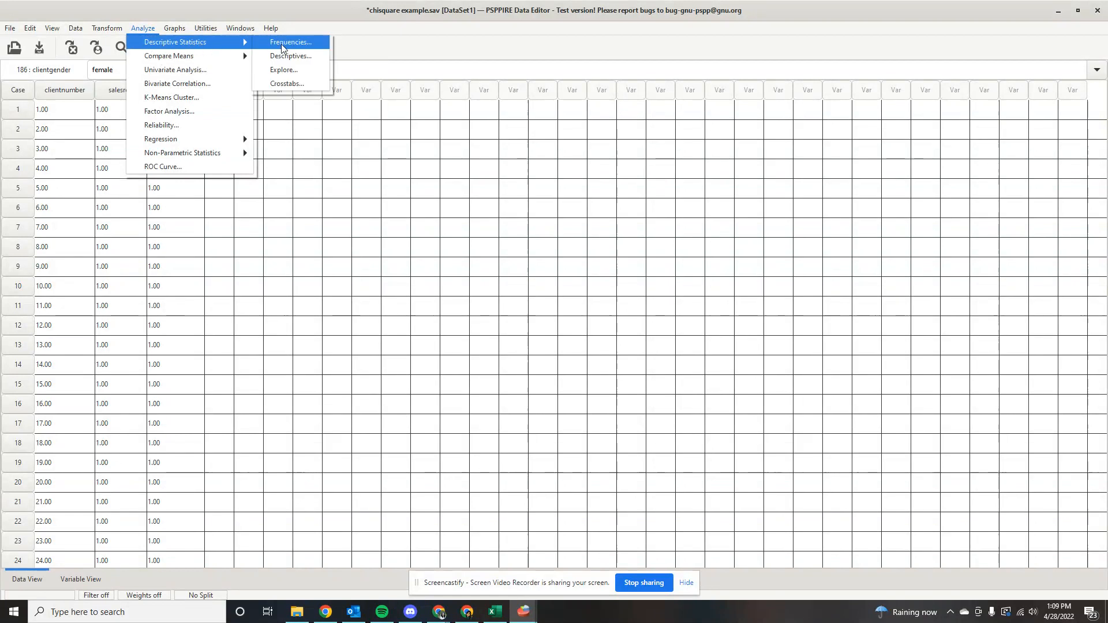
pyautogui.click(299, 84)
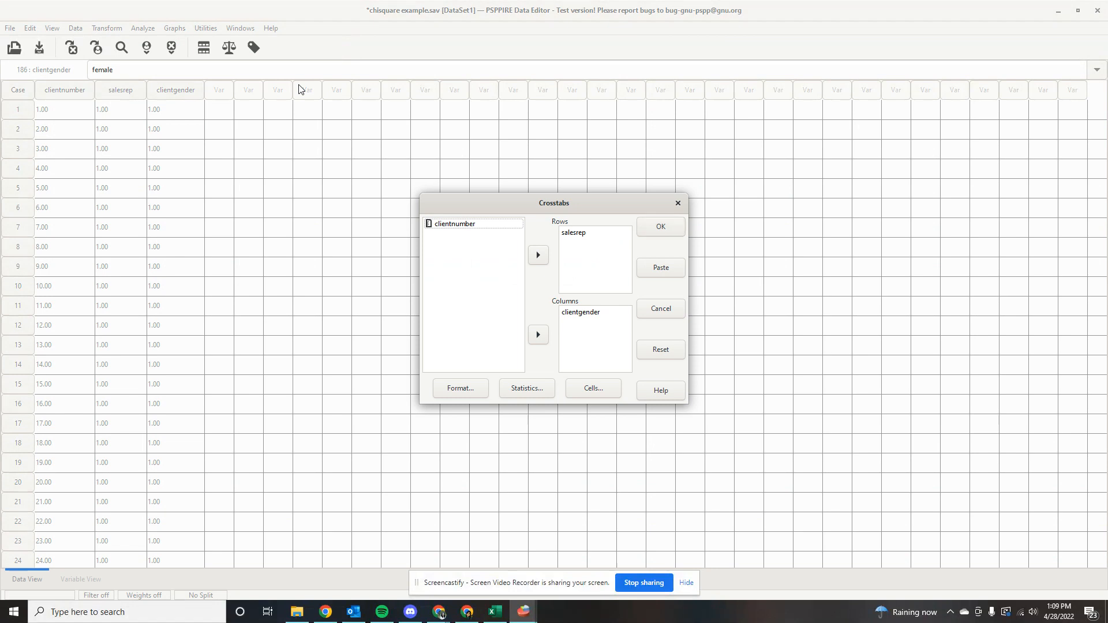
pyautogui.click(582, 241)
pyautogui.click(538, 254)
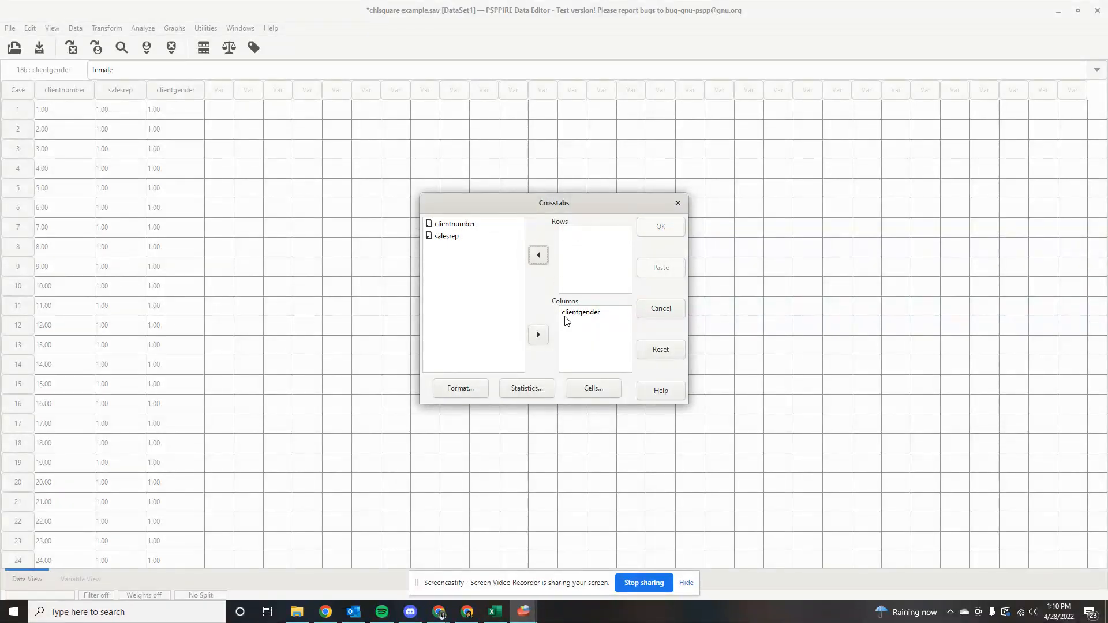
pyautogui.click(576, 316)
pyautogui.click(538, 334)
# Step: Assign salesrep to the crosstab rows and clientgender to the columns, and check the table format options
pyautogui.click(445, 238)
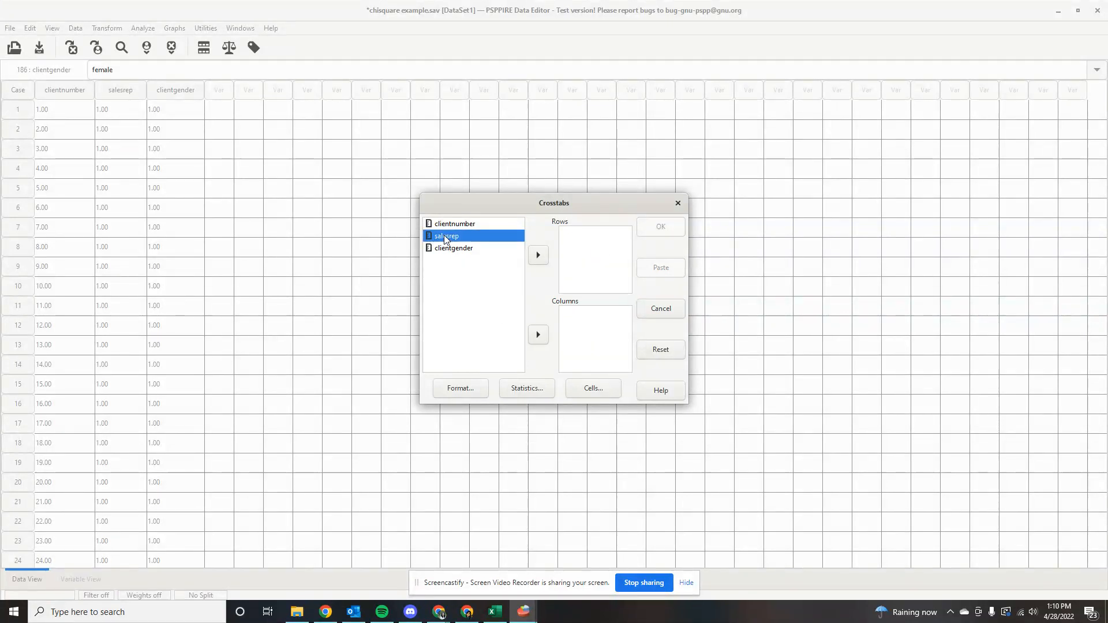
pyautogui.click(539, 259)
pyautogui.click(538, 336)
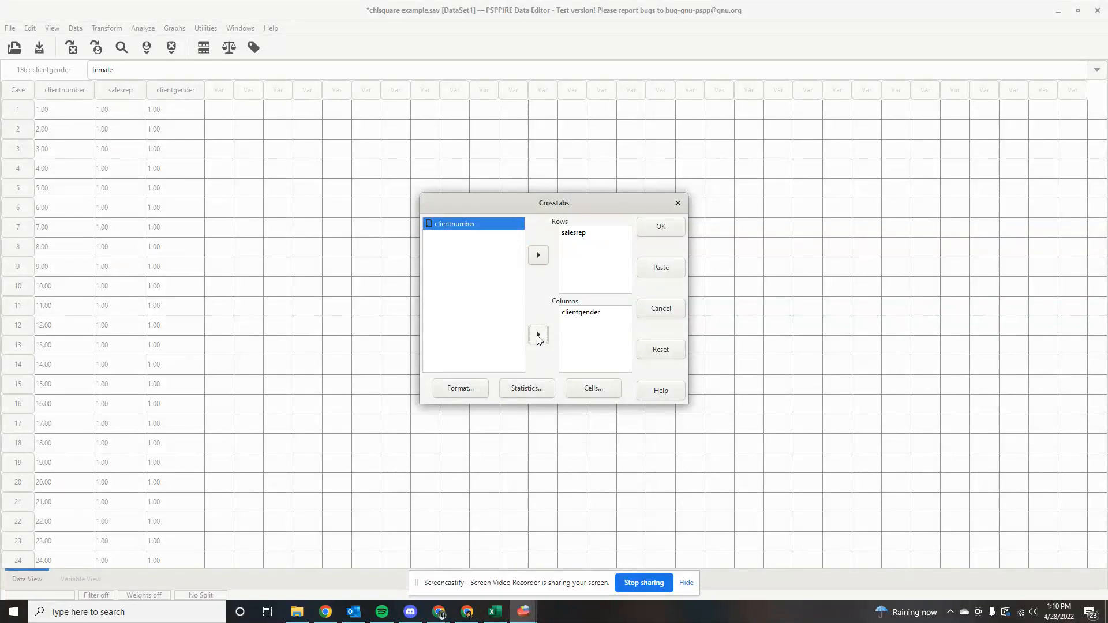
pyautogui.click(478, 391)
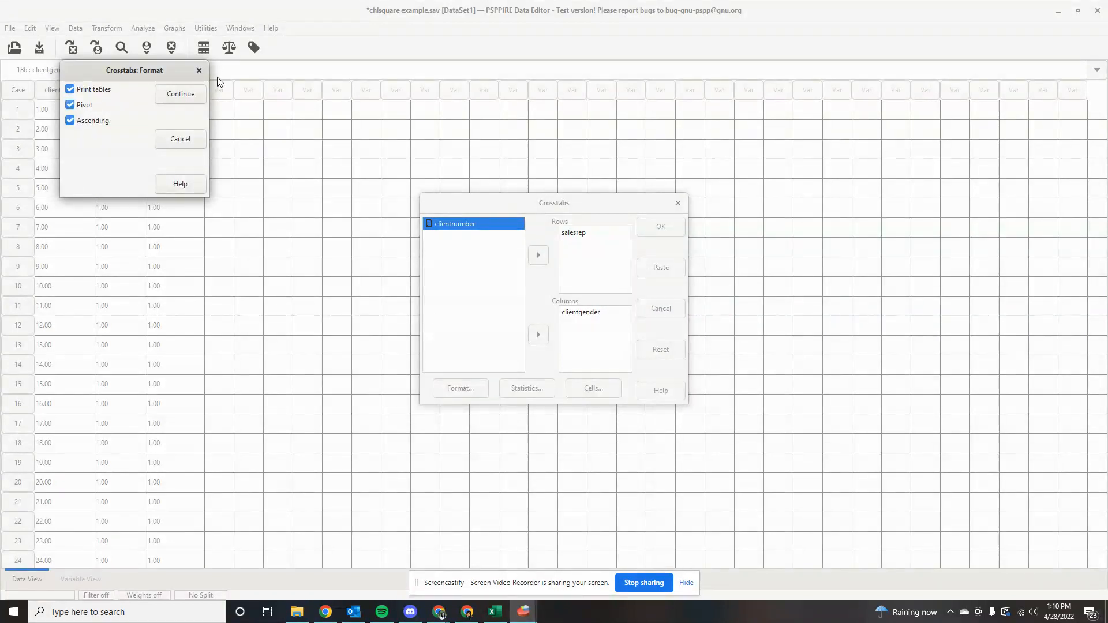
pyautogui.click(200, 70)
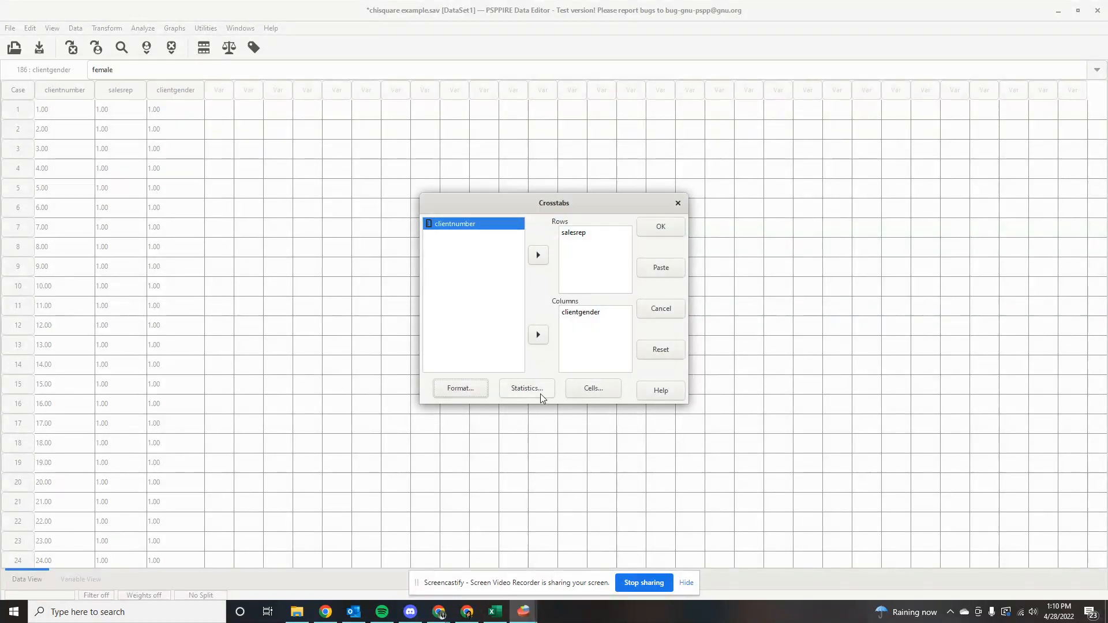
# Step: Review the crosstab statistics options and keep only Chisq selected, with Phi and Cramer's V off
pyautogui.click(540, 393)
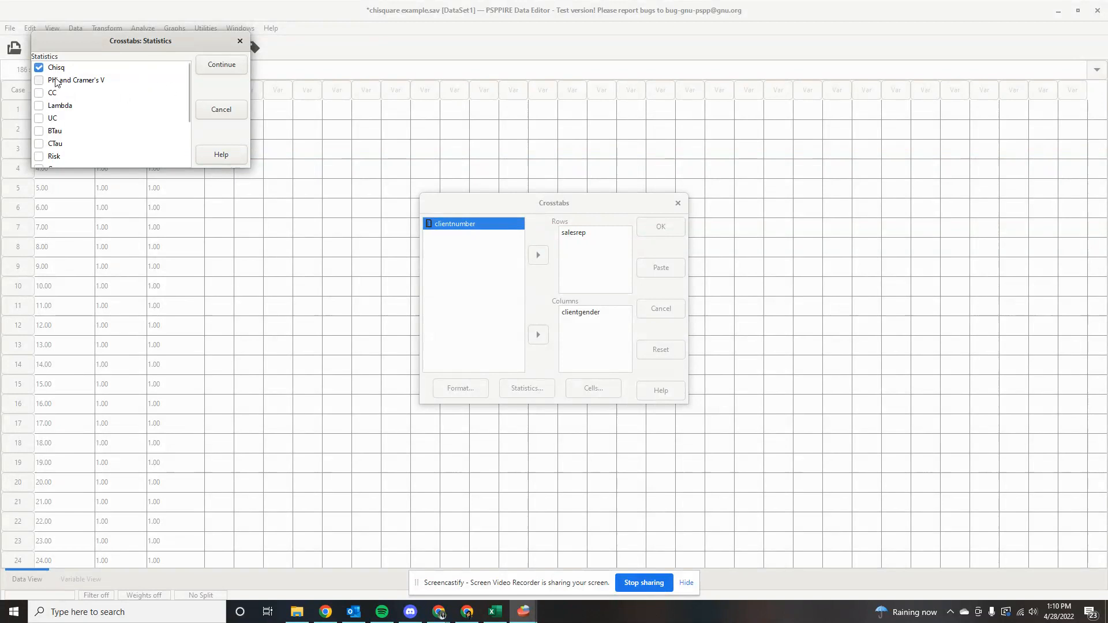
pyautogui.click(57, 82)
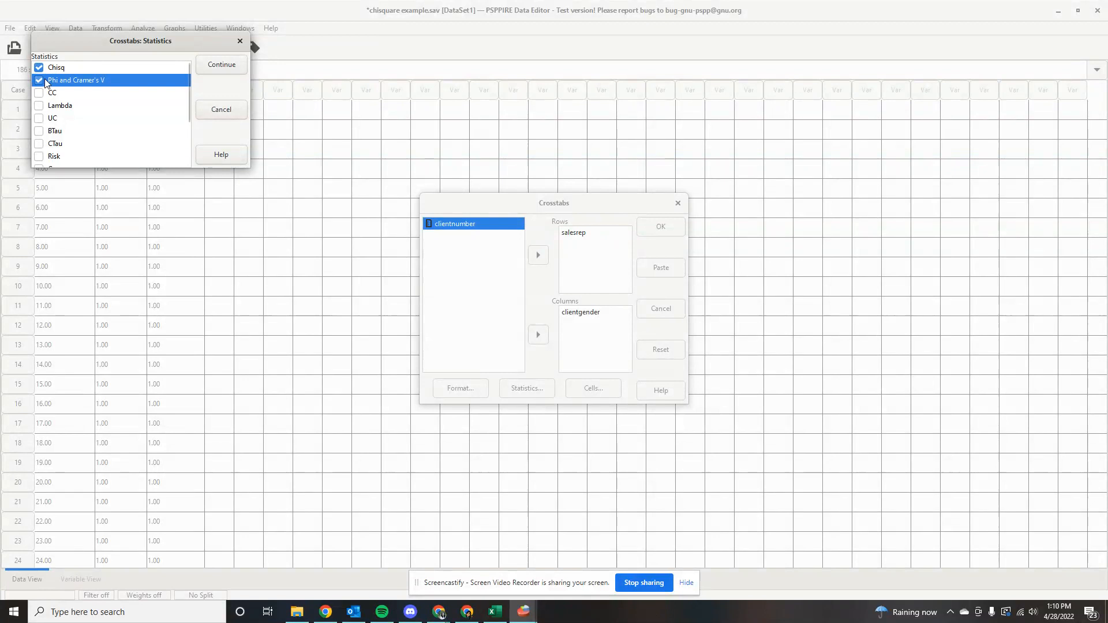
pyautogui.click(39, 81)
pyautogui.click(219, 67)
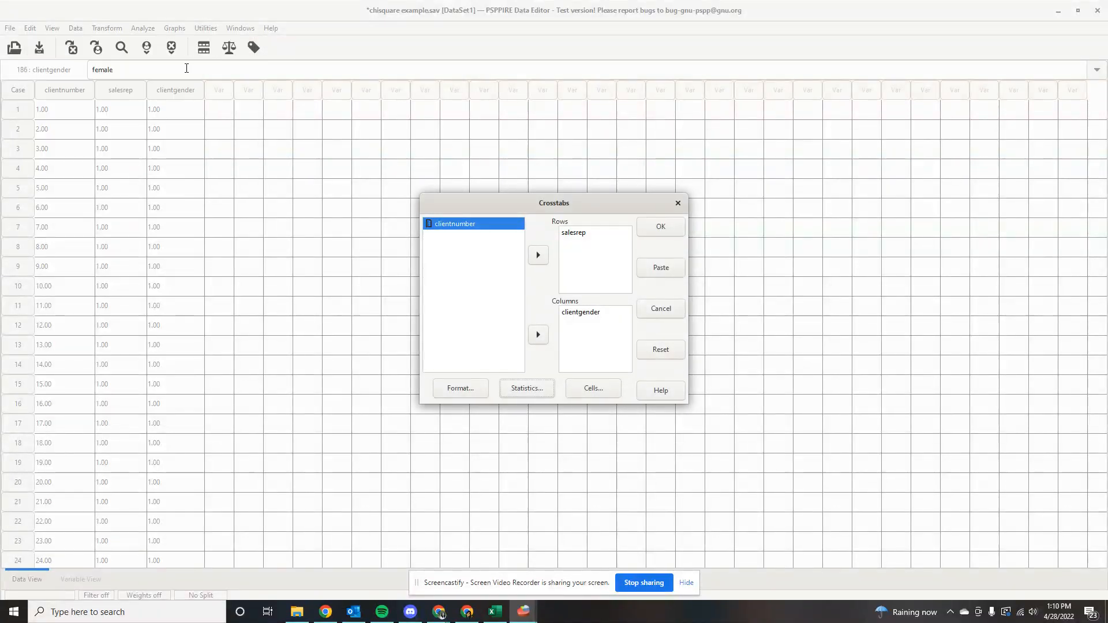
# Step: Add Expected and Residual to the crosstab's cell display, alongside Count, Row, Column and Total
pyautogui.click(599, 389)
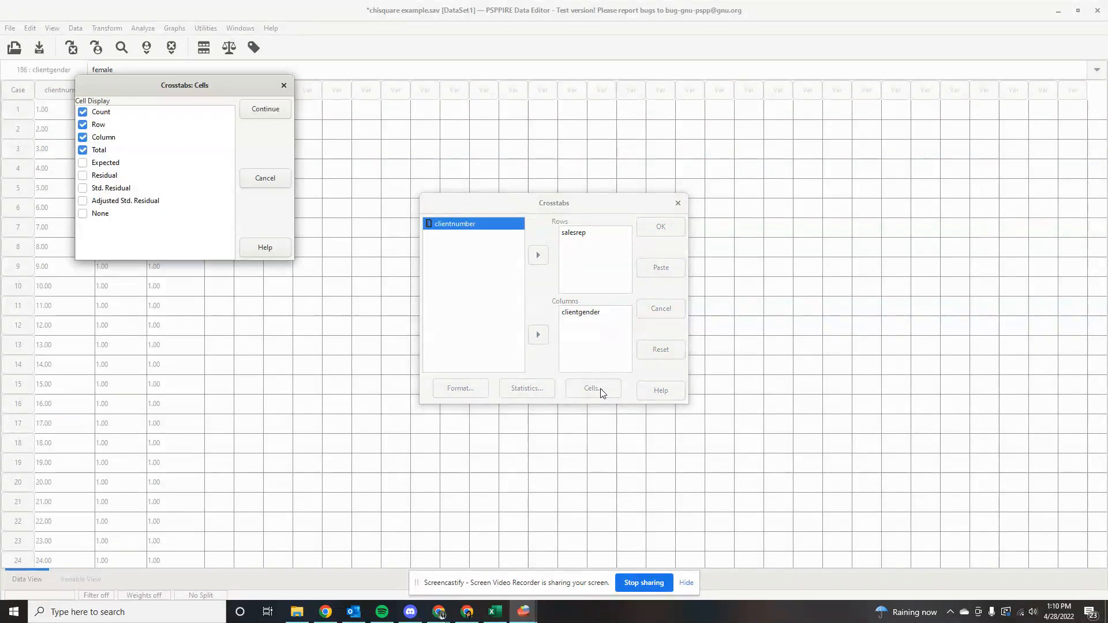
pyautogui.click(114, 163)
pyautogui.click(83, 163)
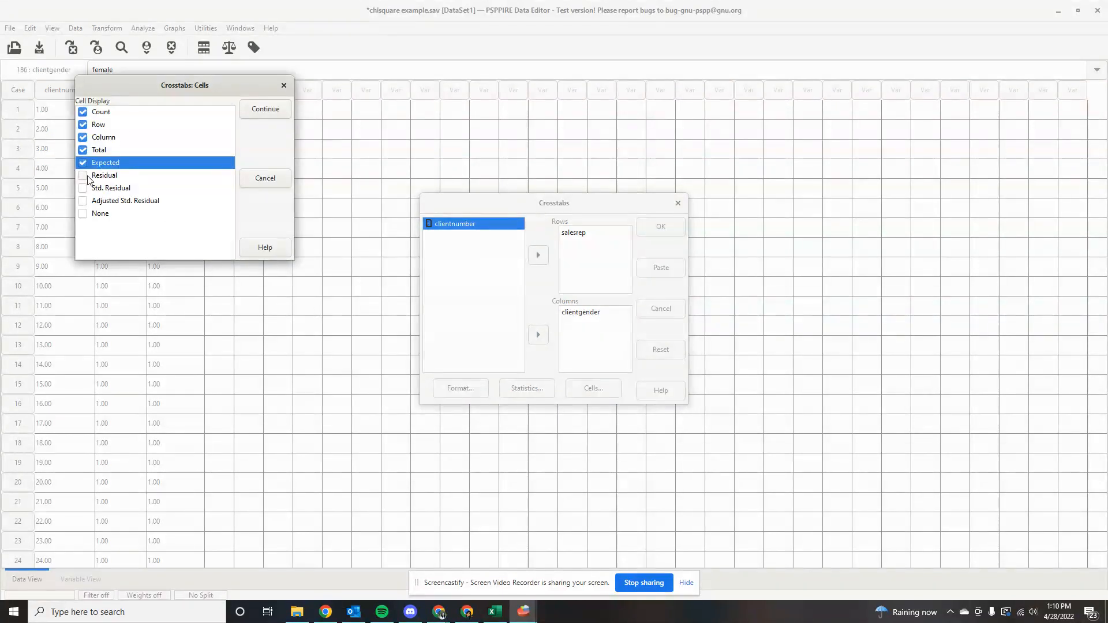
pyautogui.click(84, 176)
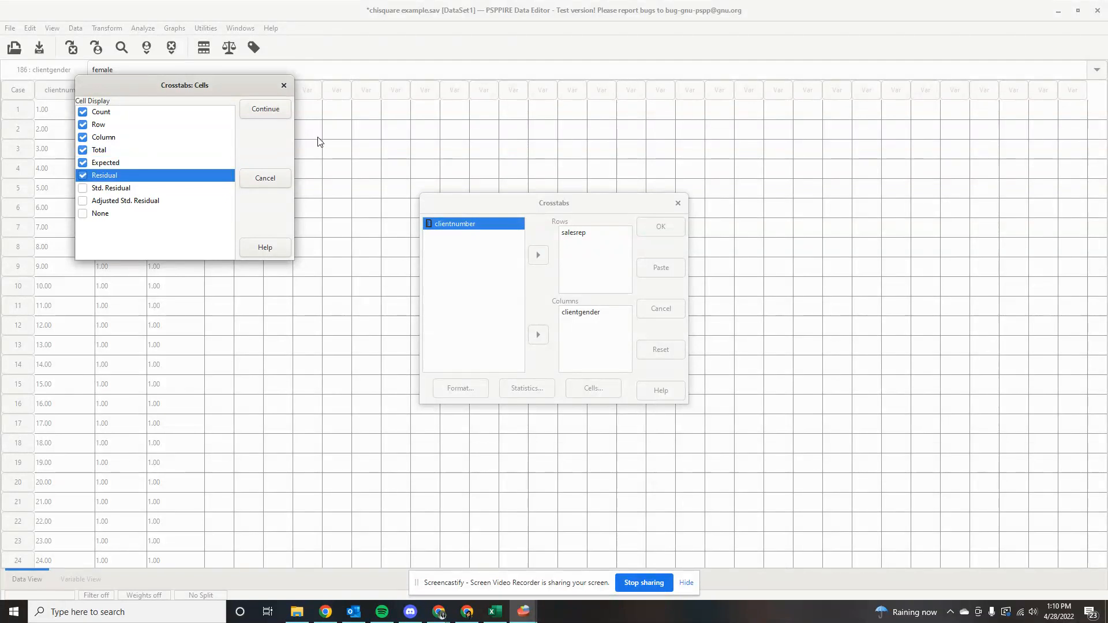
pyautogui.click(276, 109)
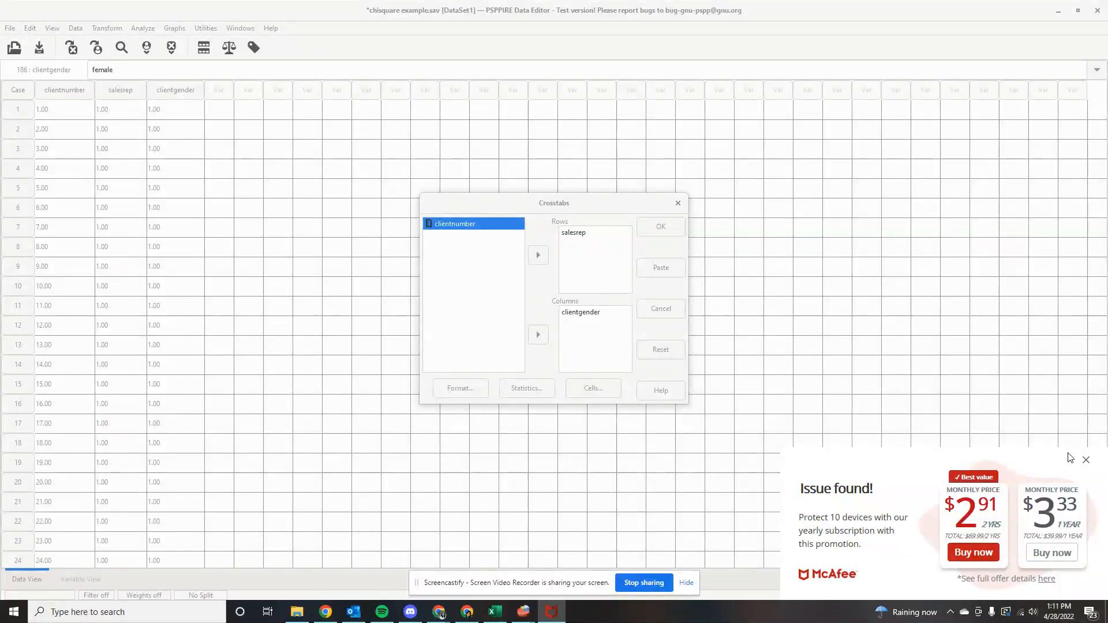
# Step: Dismiss the McAfee pop-up, run the salesrep by clientgender crosstab, and view its tables in the output viewer
pyautogui.click(1086, 460)
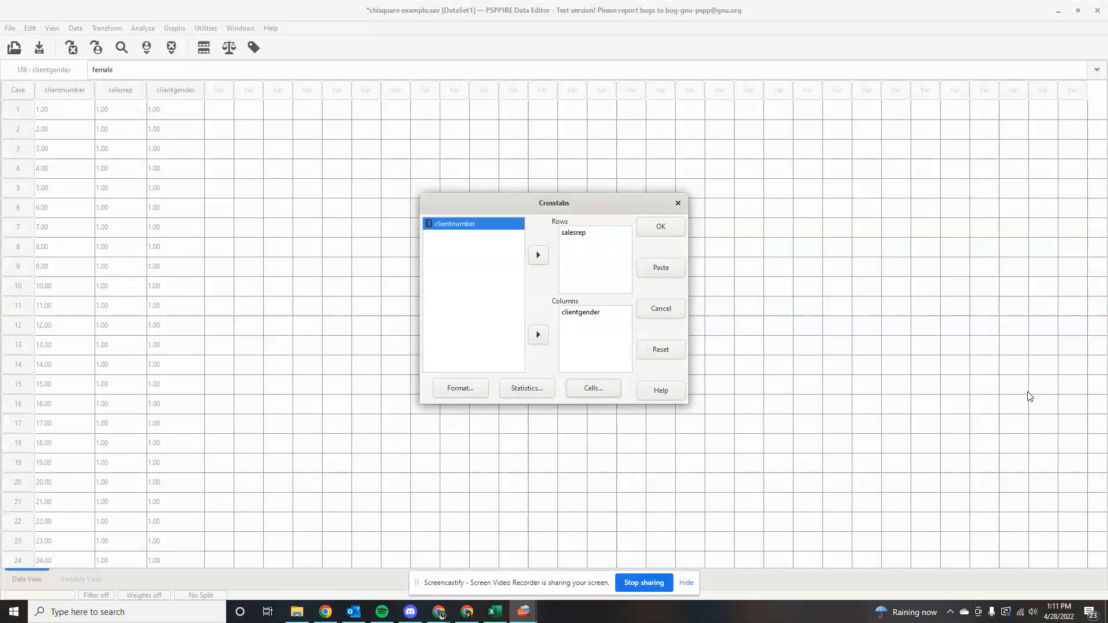
pyautogui.click(661, 228)
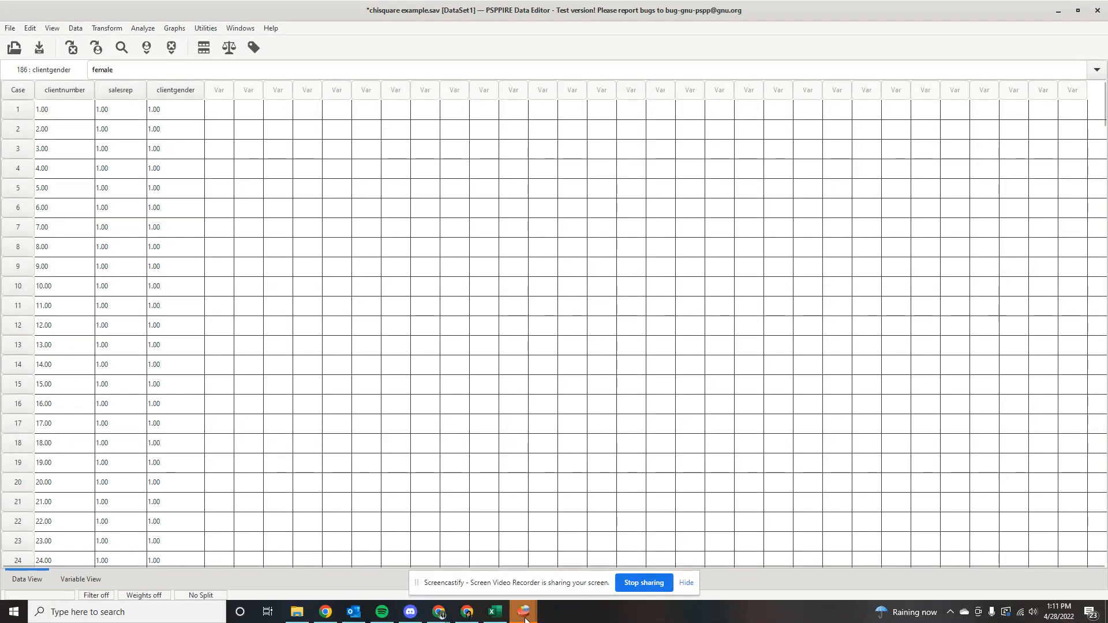
pyautogui.moveTo(525, 616)
pyautogui.click(584, 555)
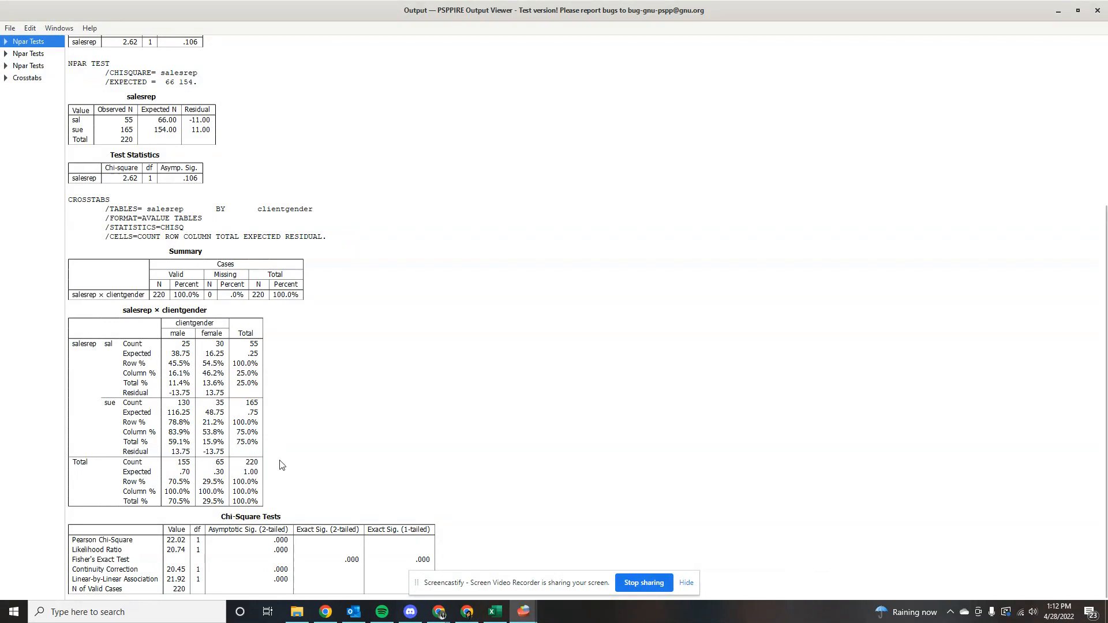
pyautogui.scroll(3, 403, 519)
pyautogui.scroll(-3, 401, 518)
# Step: Hide the screen-sharing notice, check the manual chi-square calculation in the Excel workbook, and return to the PSPPIRE output
pyautogui.moveTo(418, 589); pyautogui.dragTo(442, 589)
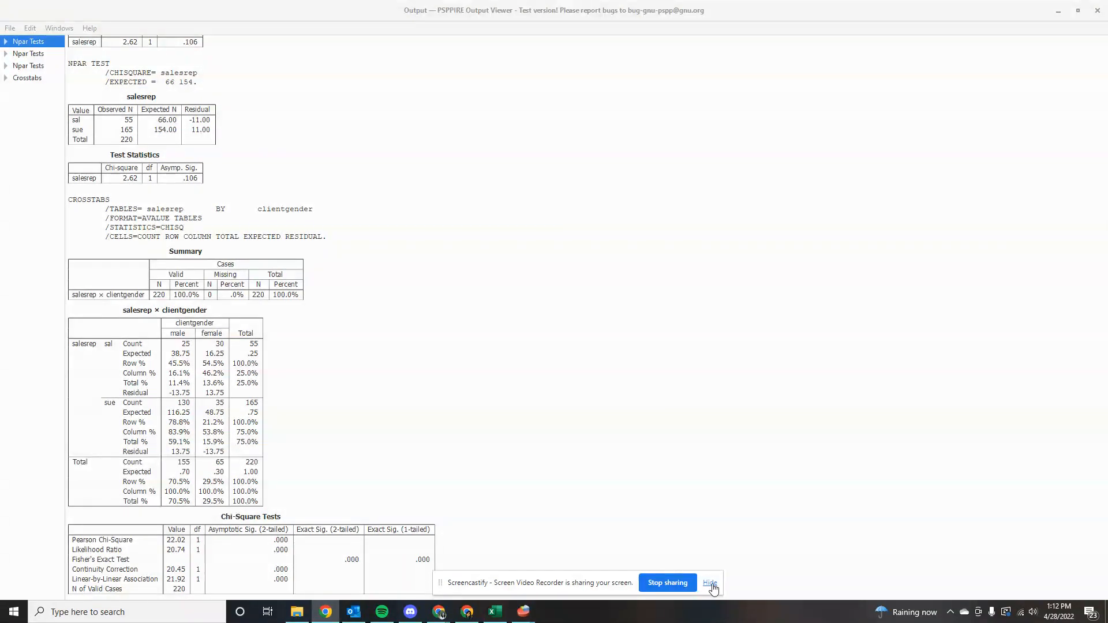
pyautogui.click(710, 583)
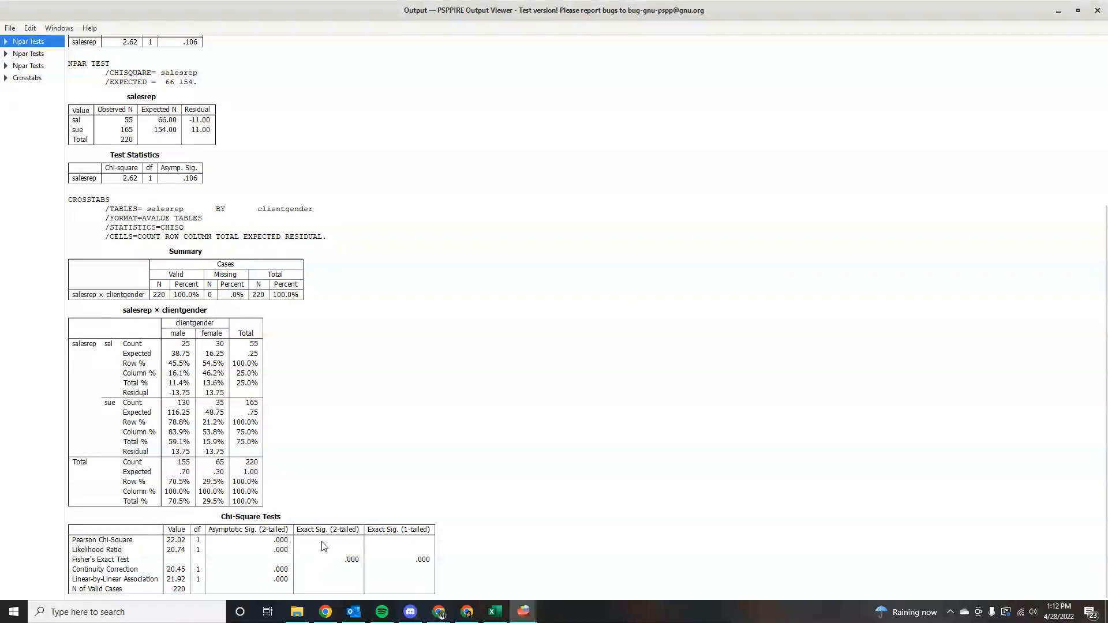
pyautogui.click(496, 613)
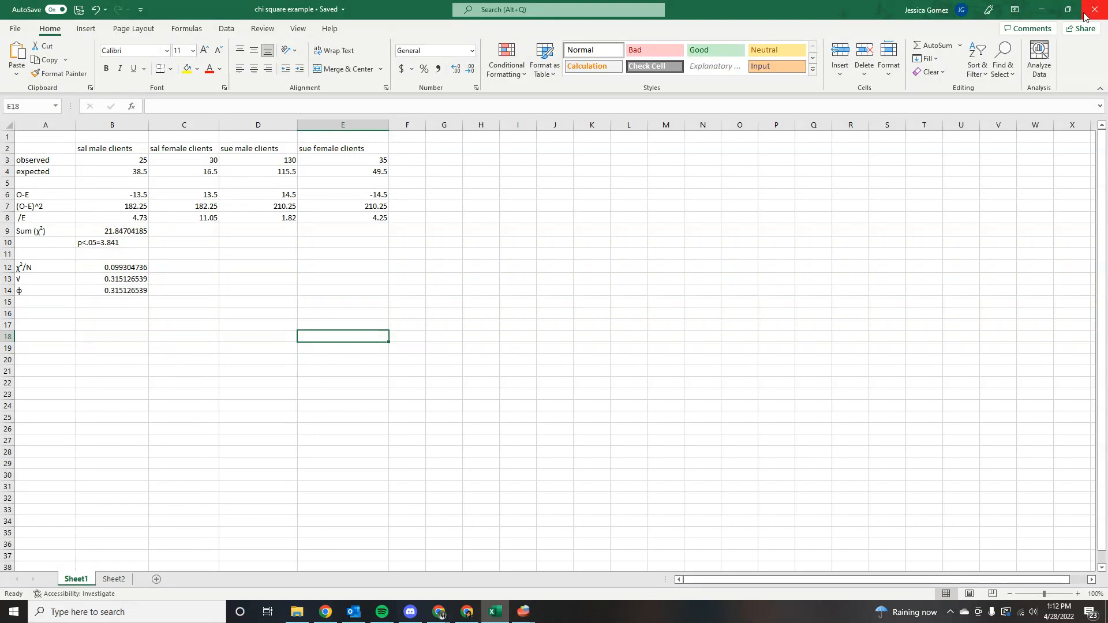
pyautogui.click(1042, 10)
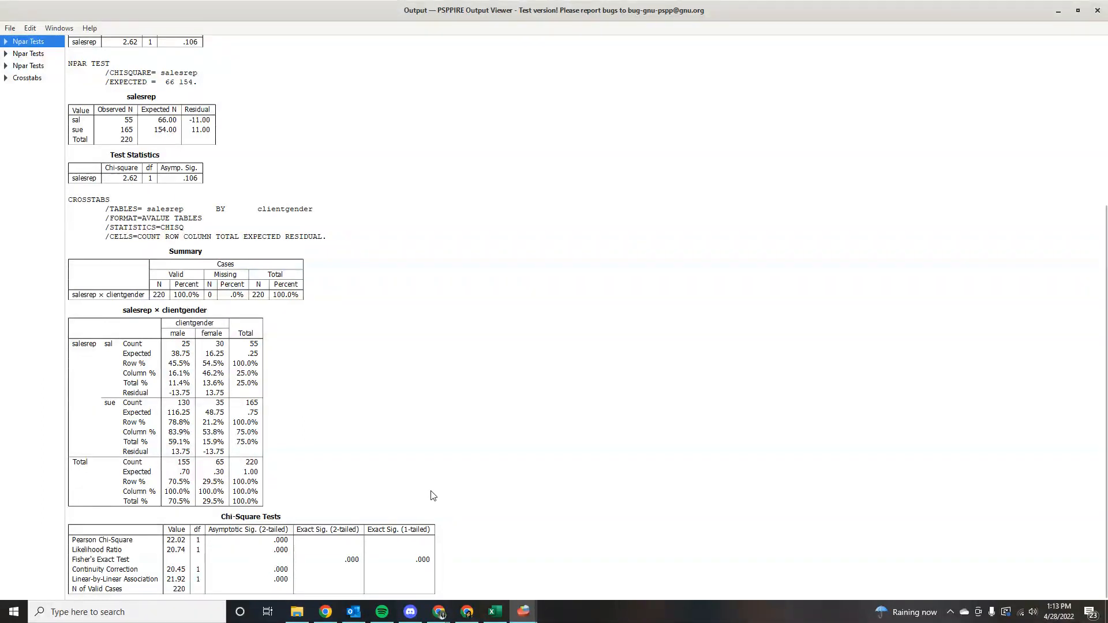
# Step: Look over the salesrep chi-square tests and the crosstab's Chi-Square Tests table in the output
pyautogui.scroll(4, 421, 475)
pyautogui.scroll(-4, 403, 461)
pyautogui.scroll(5, 364, 448)
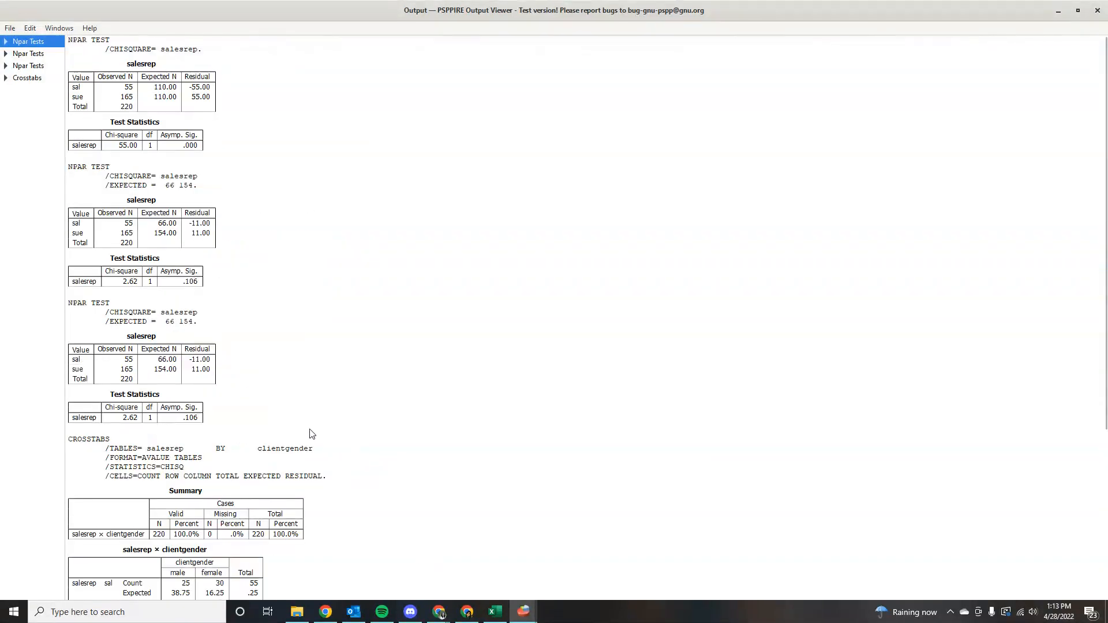
pyautogui.scroll(-5, 369, 467)
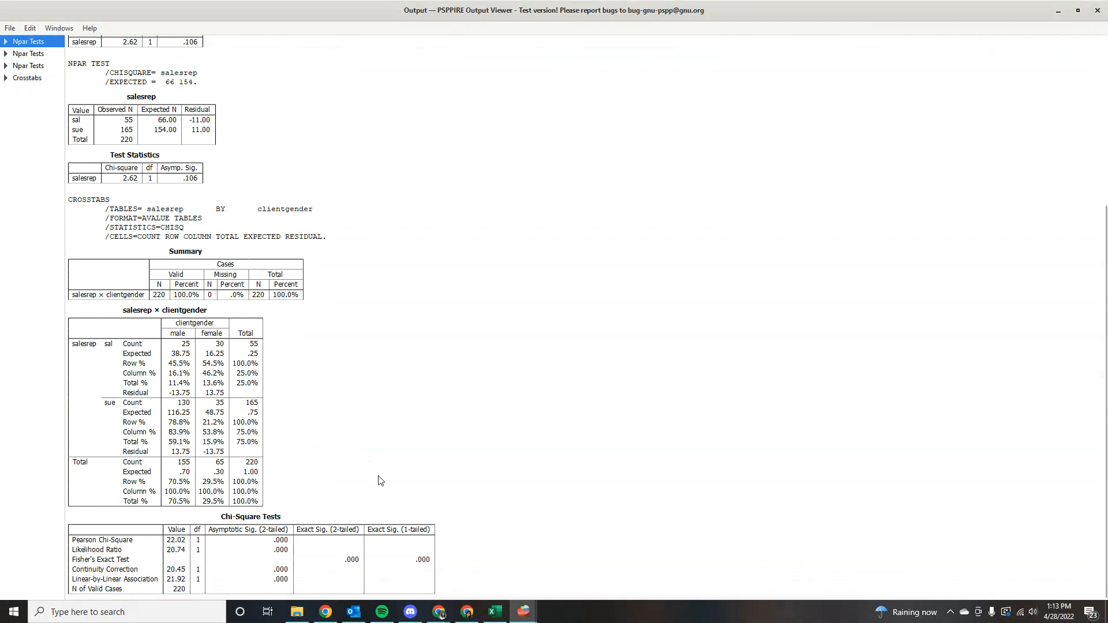